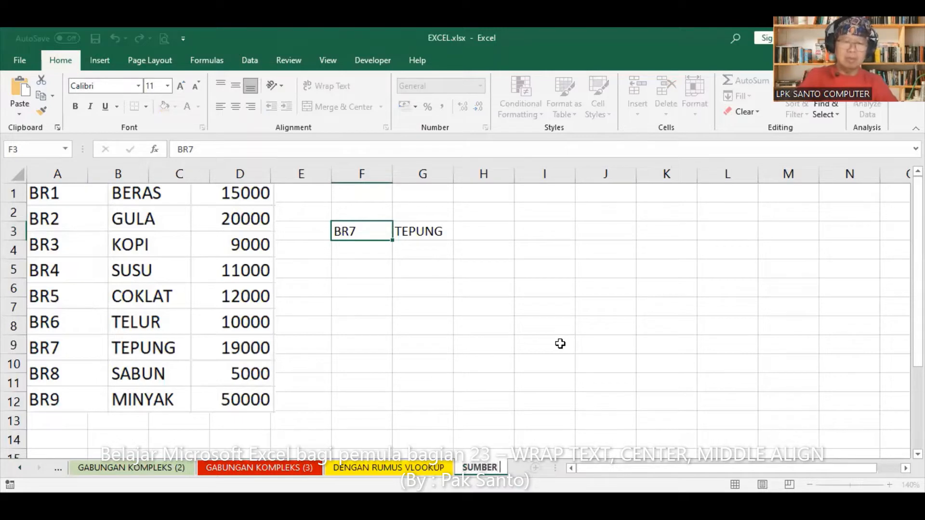
# Rename the current worksheet as SUMBER DATA 1.
pyautogui.press('Return')
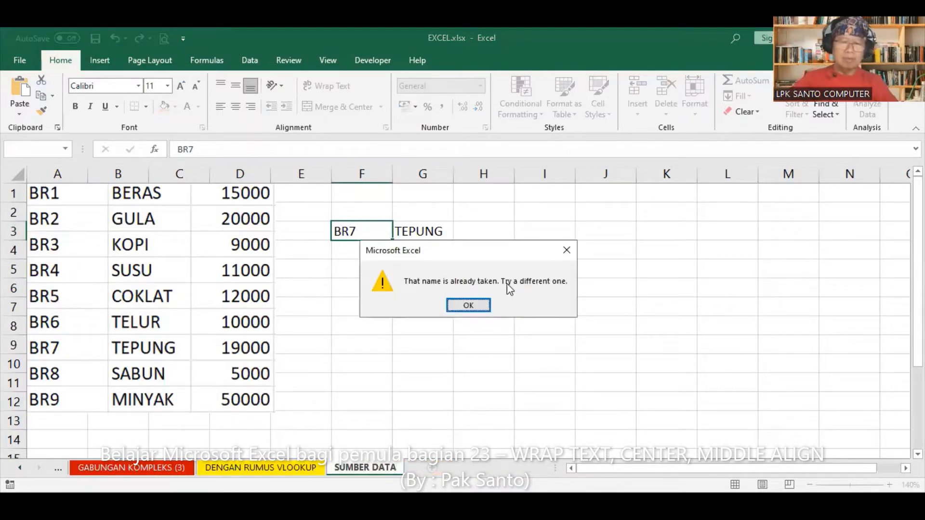
pyautogui.click(483, 311)
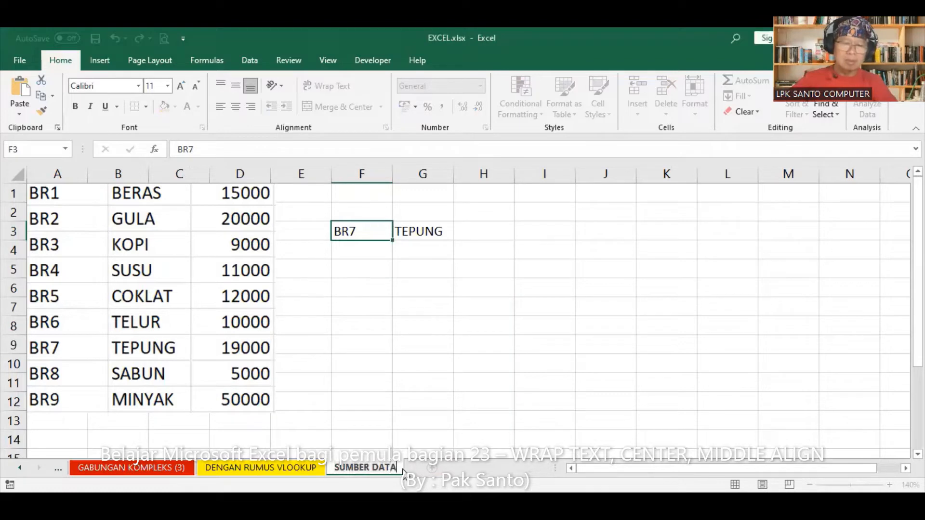
pyautogui.write('1')
pyautogui.press('Return')
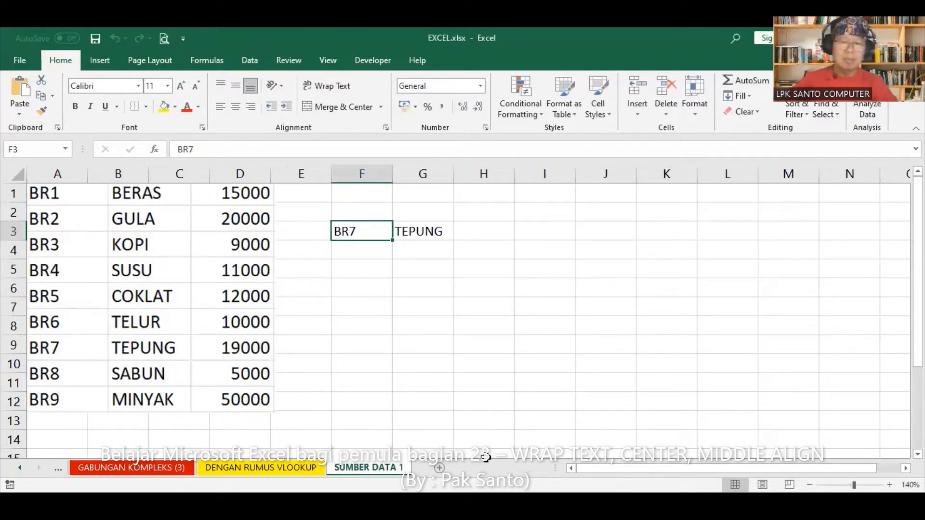
# Add a new worksheet and paste a copy of the entire DENGAN RUMUS VLOOKUP sheet into it.
pyautogui.hotkey('shift', 'F11')
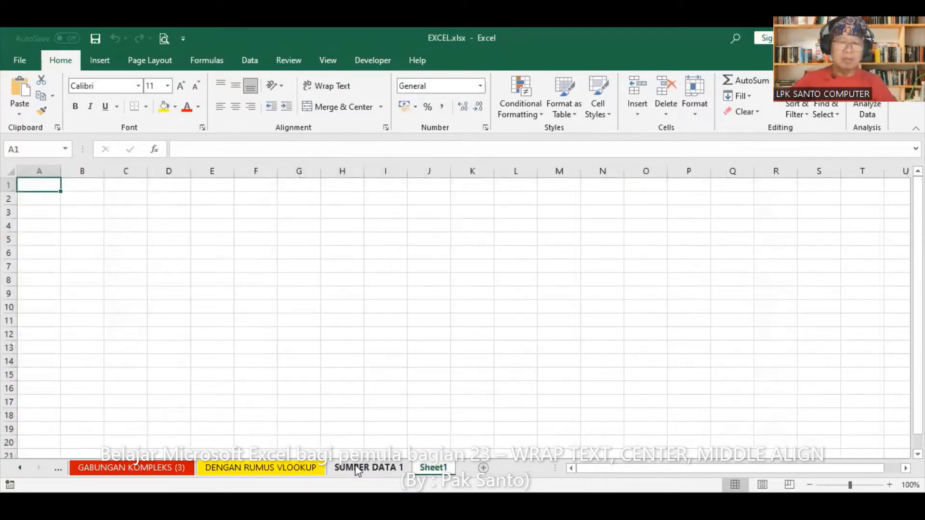
pyautogui.click(287, 468)
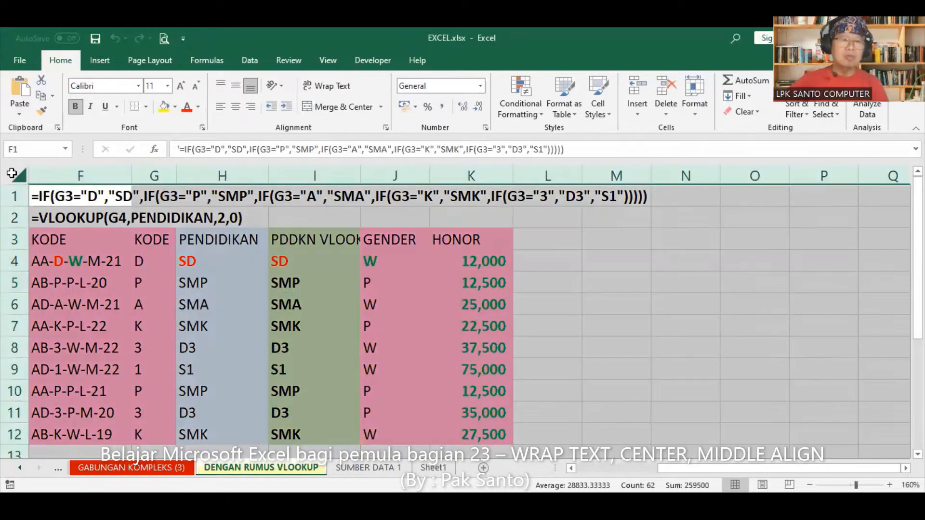
pyautogui.click(12, 173)
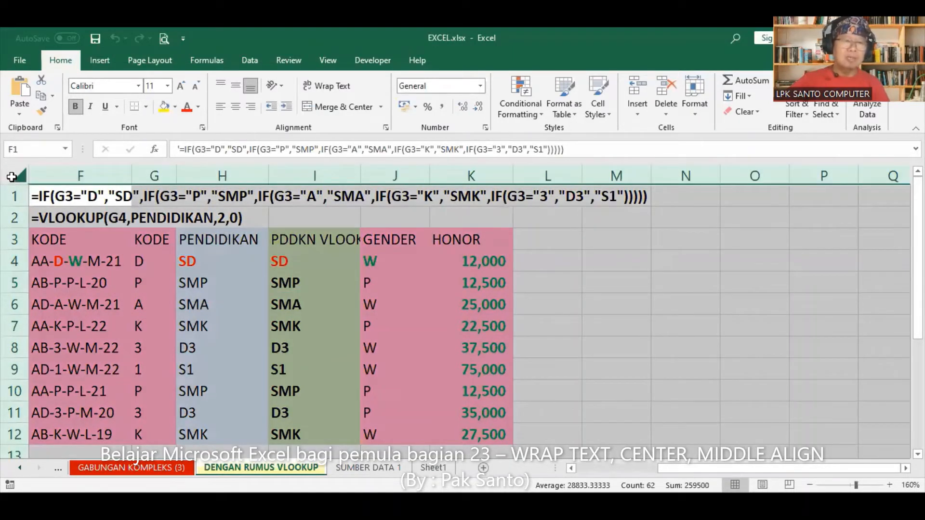
pyautogui.click(40, 96)
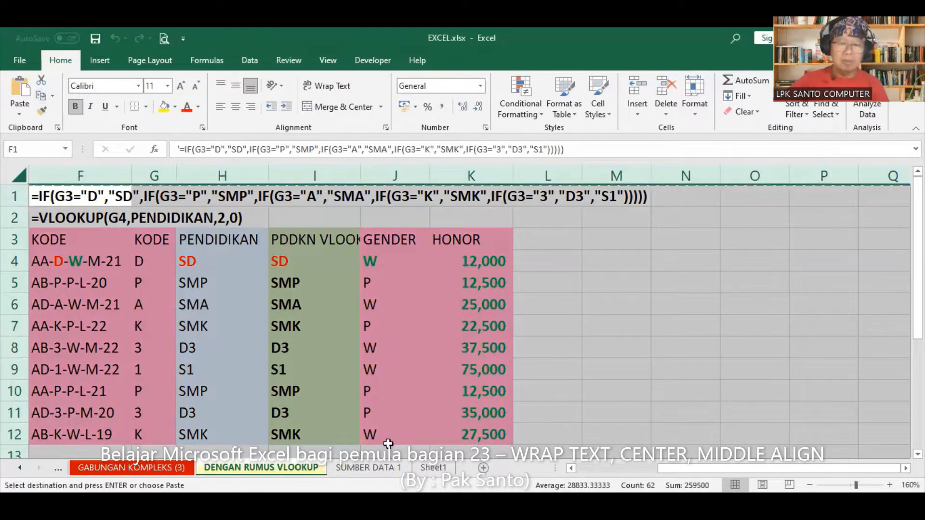
pyautogui.click(432, 467)
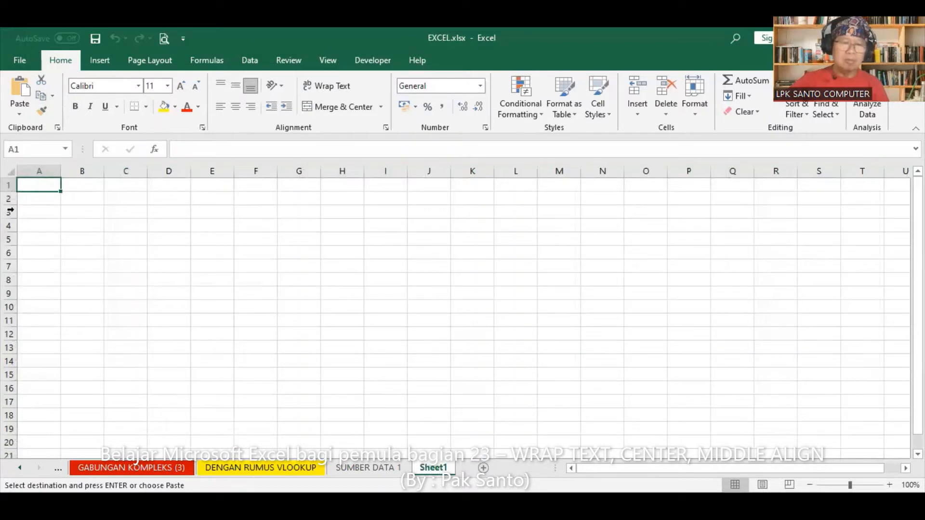
pyautogui.click(8, 170)
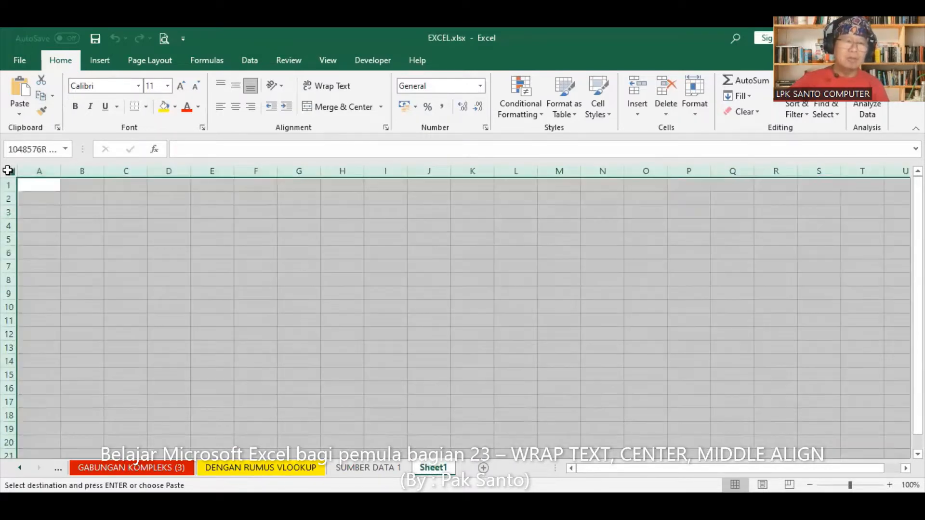
pyautogui.click(17, 92)
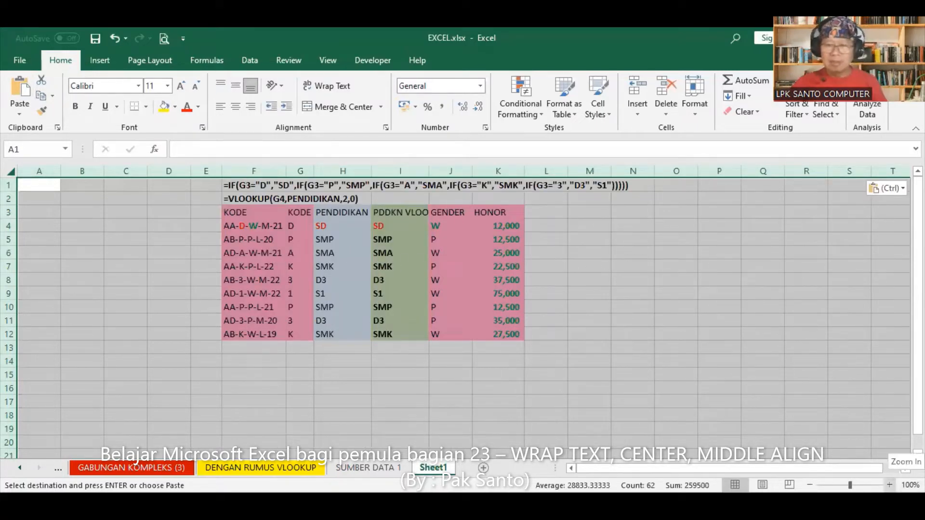
# Clear the formula texts in rows 1 and 2 above the copied table.
pyautogui.click(889, 485)
pyautogui.click(889, 484)
pyautogui.click(889, 484)
pyautogui.click(889, 484)
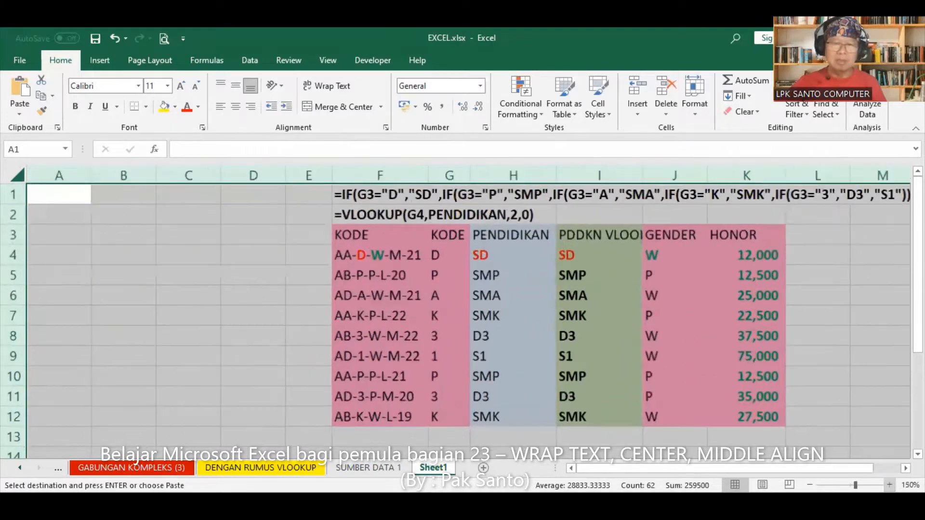
pyautogui.click(889, 485)
pyautogui.click(889, 485)
pyautogui.hscroll(3, 469, 313)
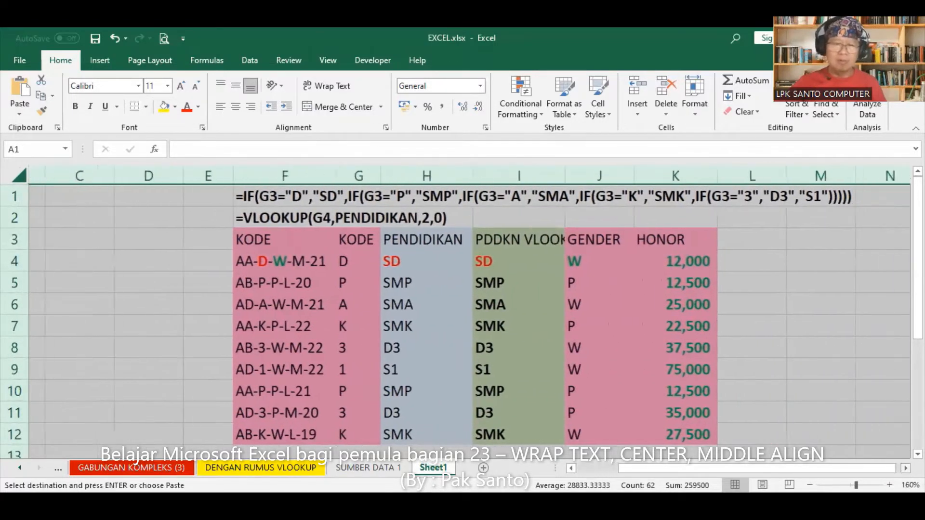
pyautogui.hscroll(1, 723, 435)
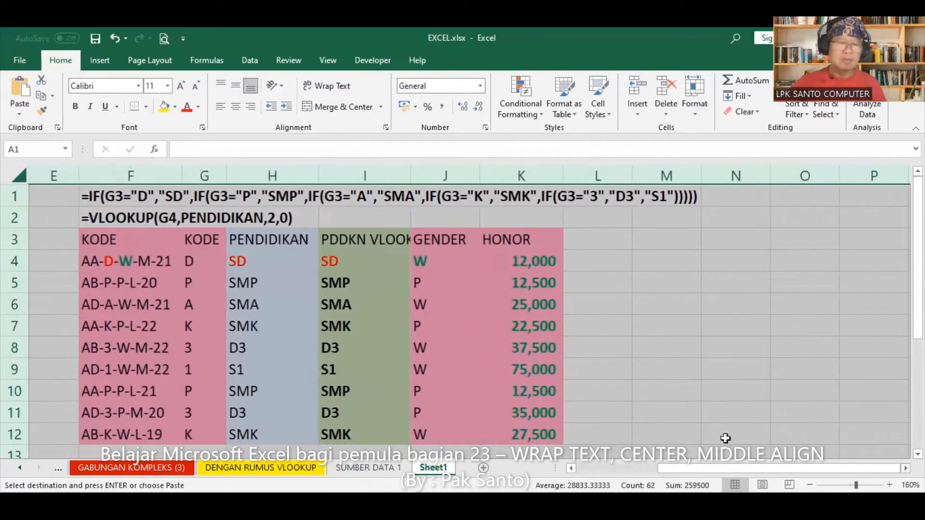
pyautogui.click(11, 195)
pyautogui.keyDown('shift'); pyautogui.click(12, 217); pyautogui.keyUp('shift')
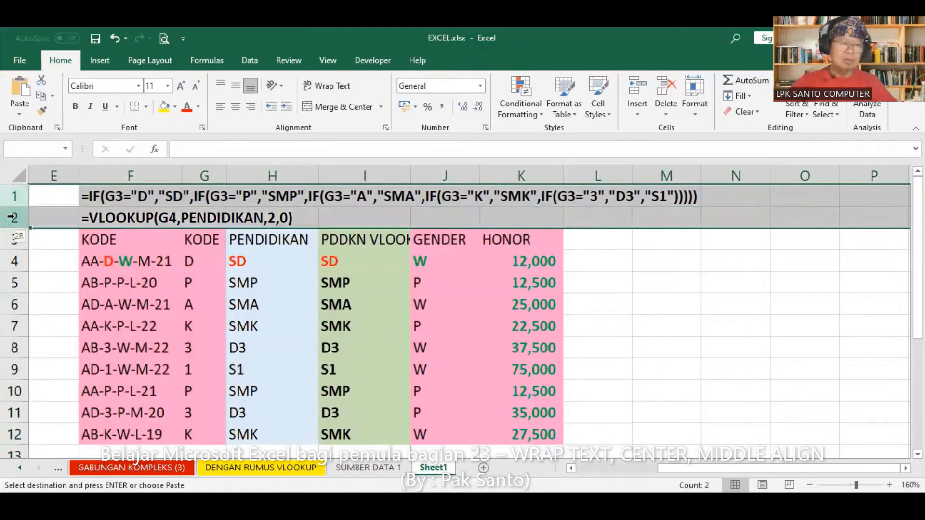
pyautogui.press('Delete')
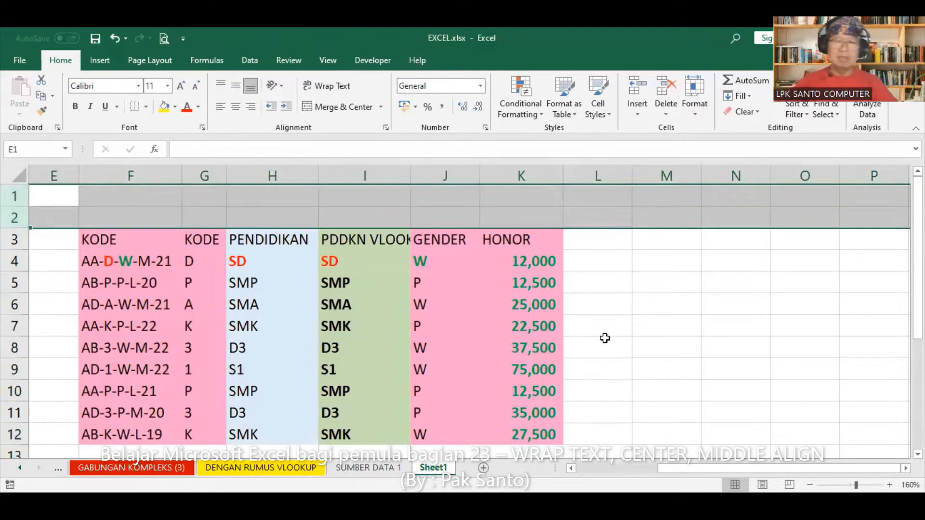
pyautogui.click(776, 325)
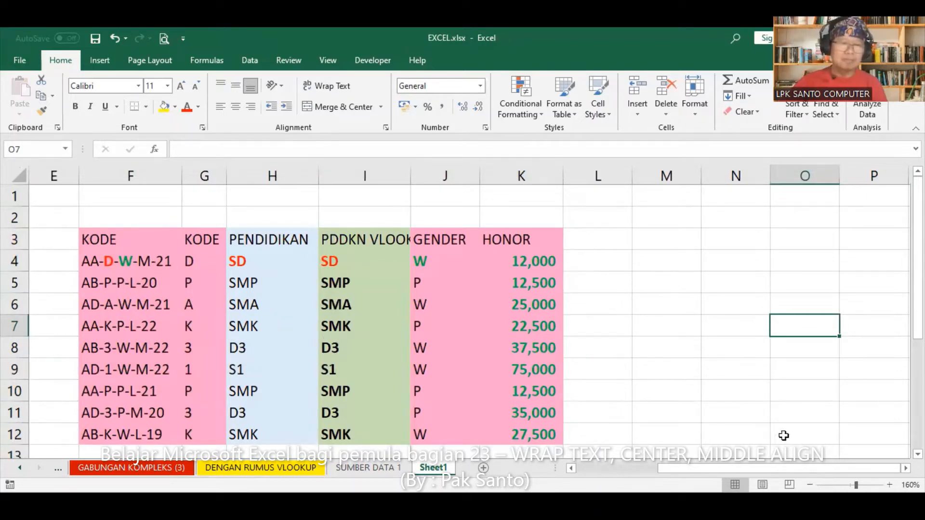
# Remove the background fill from the whole table in F3:K12.
pyautogui.hscroll(1, 578, 427)
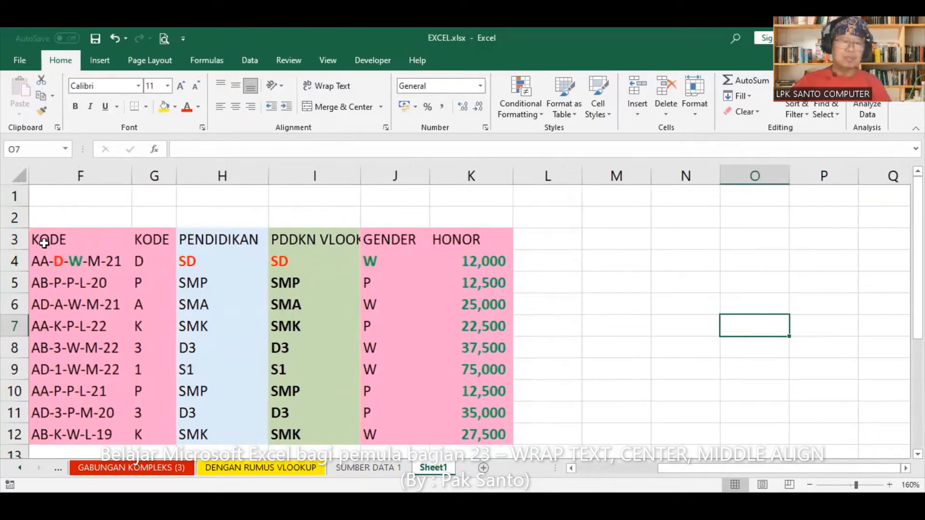
pyautogui.moveTo(72, 244); pyautogui.dragTo(439, 430)
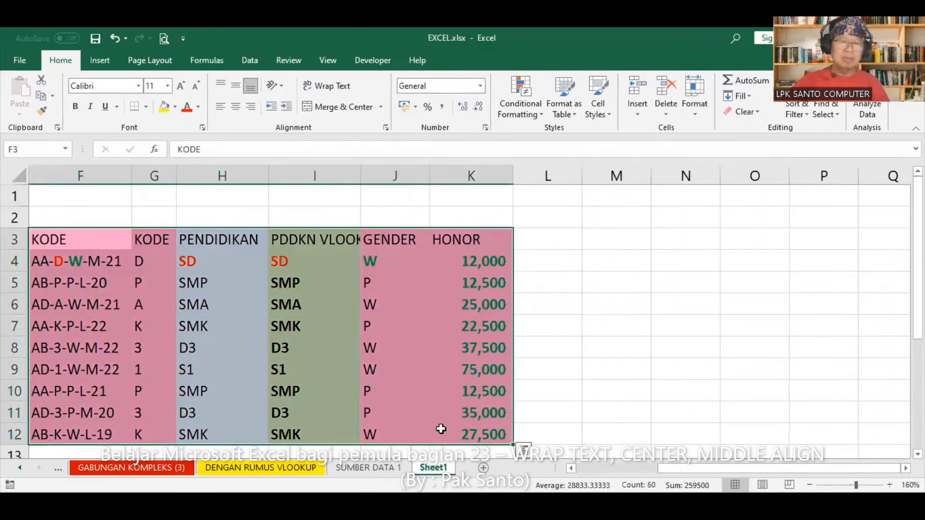
pyautogui.click(175, 106)
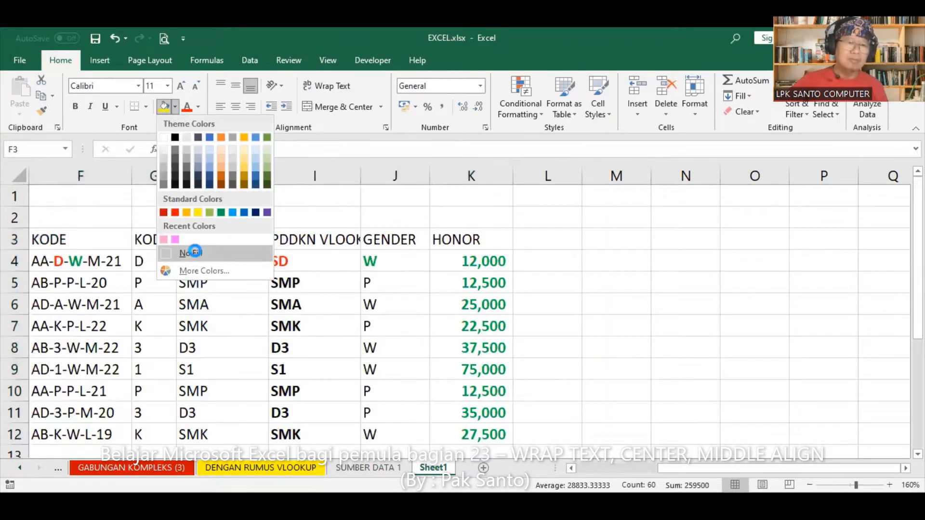
pyautogui.click(194, 252)
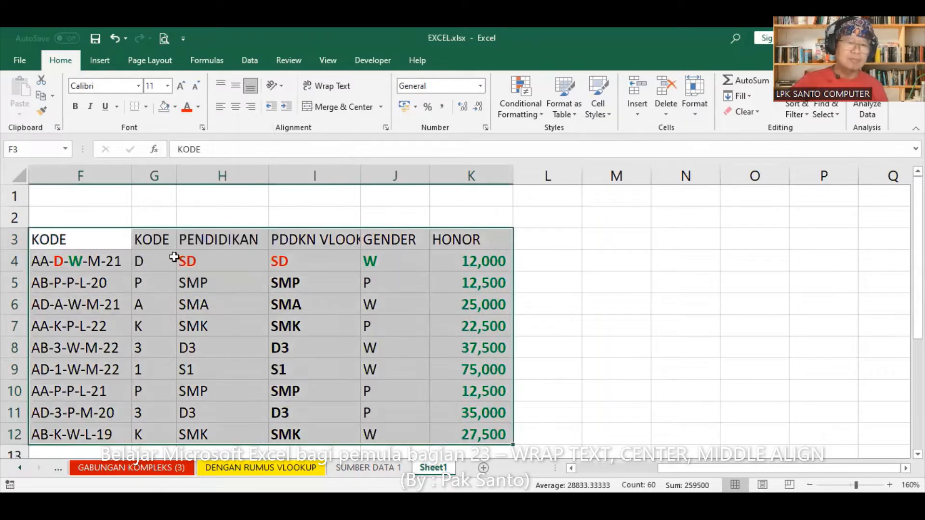
# Reset the table text in F3:K12 to the automatic font colour and remove its bold formatting.
pyautogui.click(199, 108)
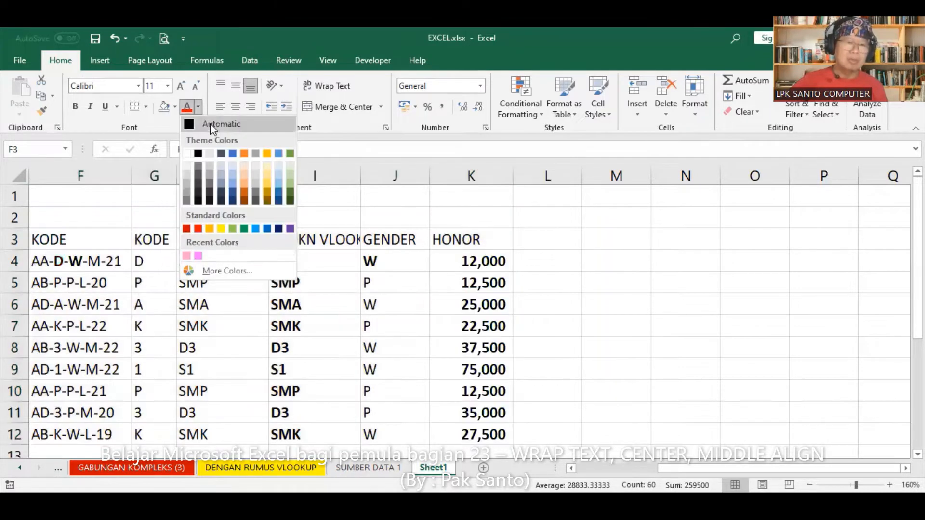
pyautogui.click(210, 123)
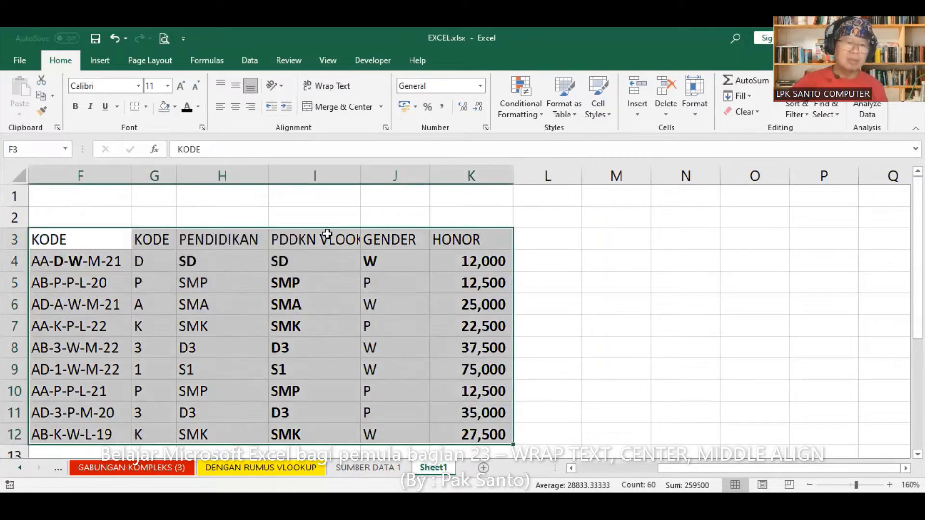
pyautogui.click(76, 107)
pyautogui.click(76, 107)
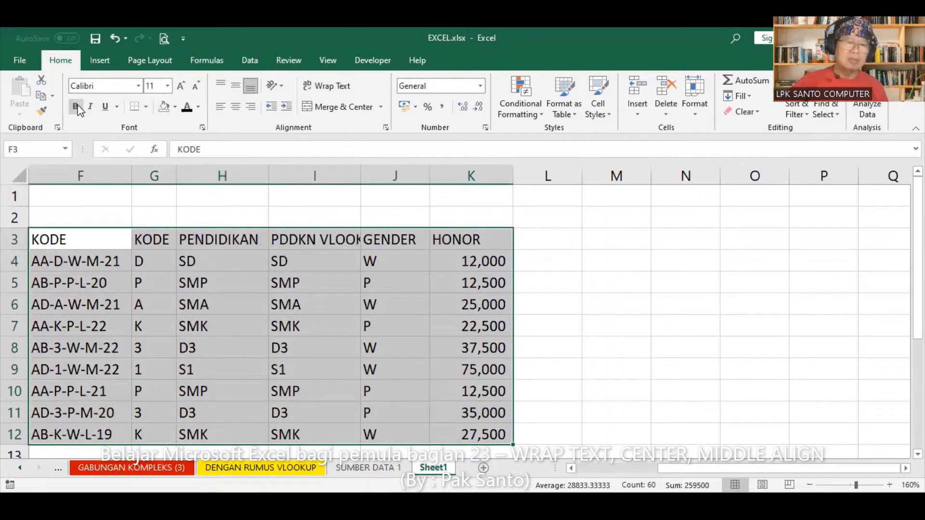
pyautogui.click(605, 257)
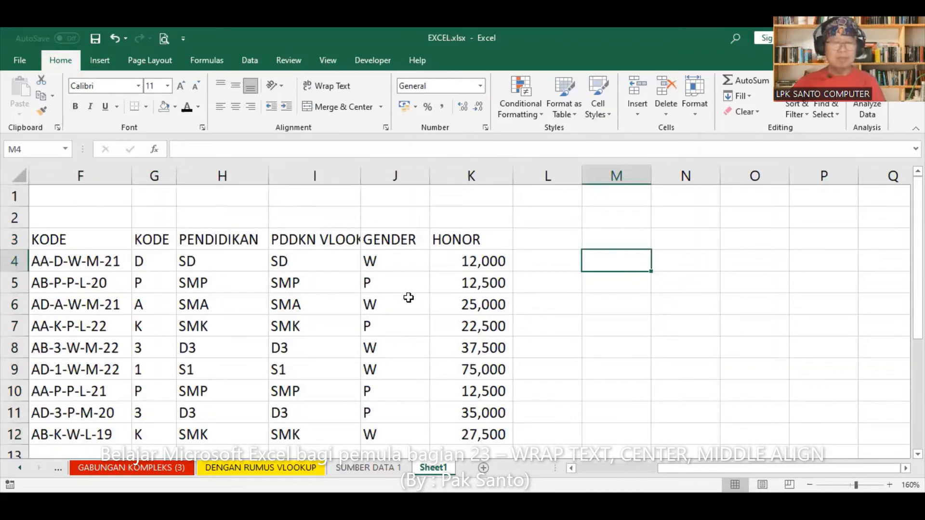
# Enter the header NOMOR URUT in cell E3, beside the first KODE column.
pyautogui.click(71, 243)
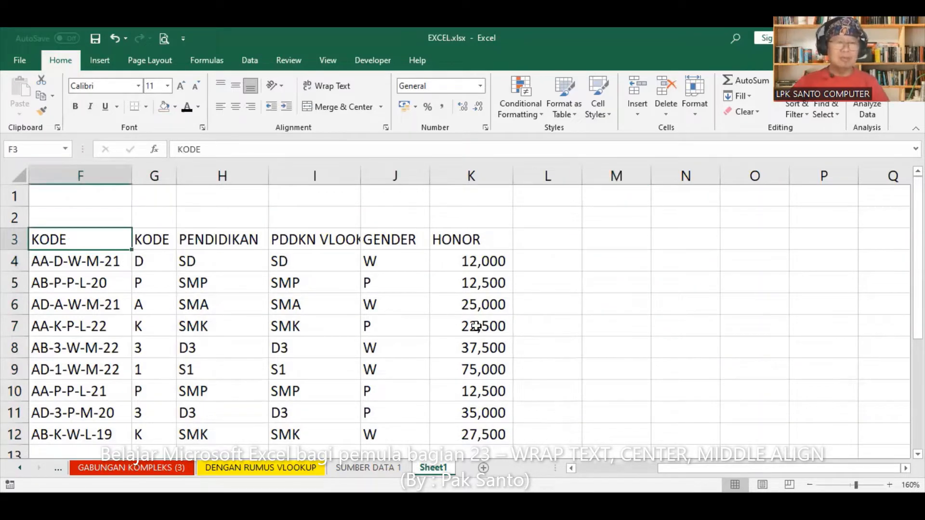
pyautogui.keyDown('shift'); pyautogui.click(481, 436); pyautogui.keyUp('shift')
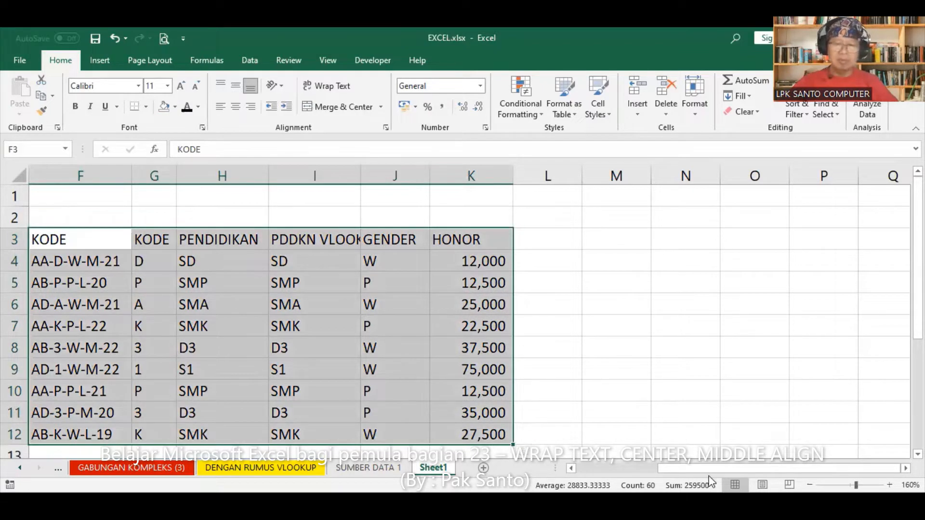
pyautogui.click(571, 468)
pyautogui.click(571, 467)
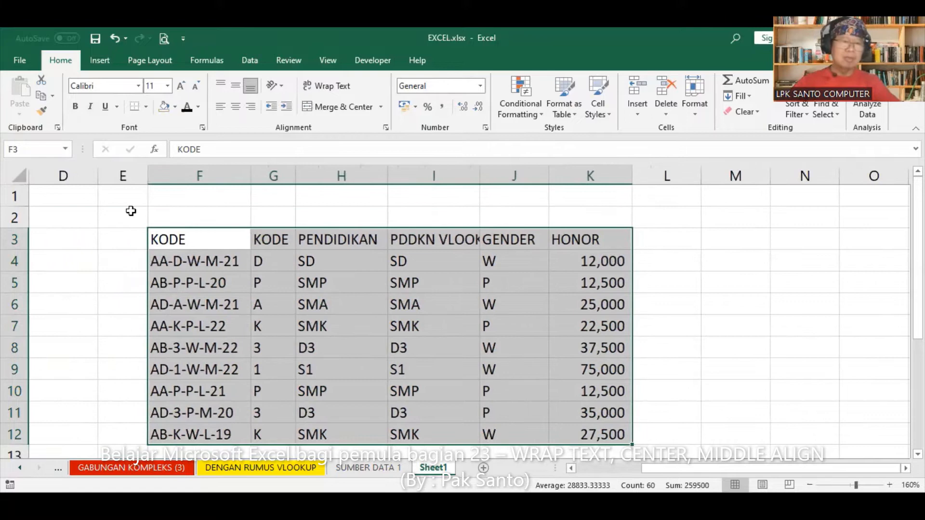
pyautogui.click(128, 237)
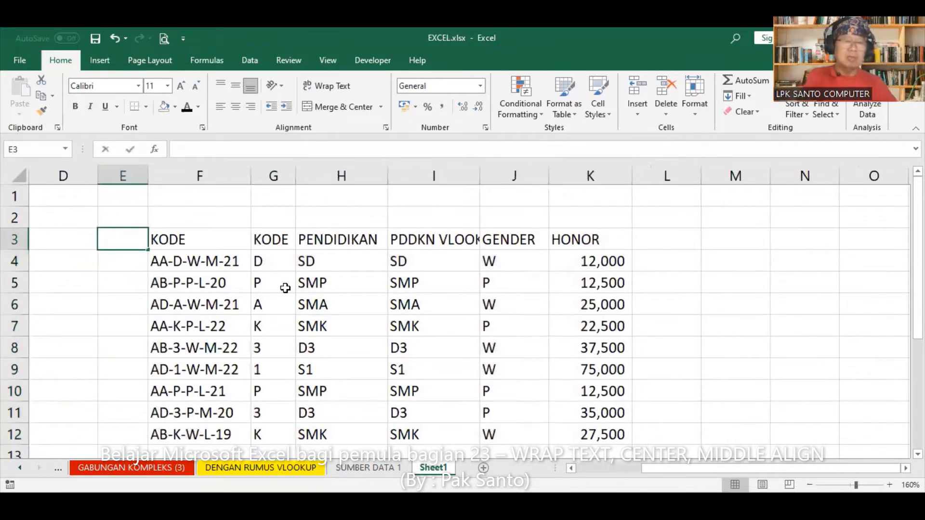
pyautogui.write('NOMOR URUT')
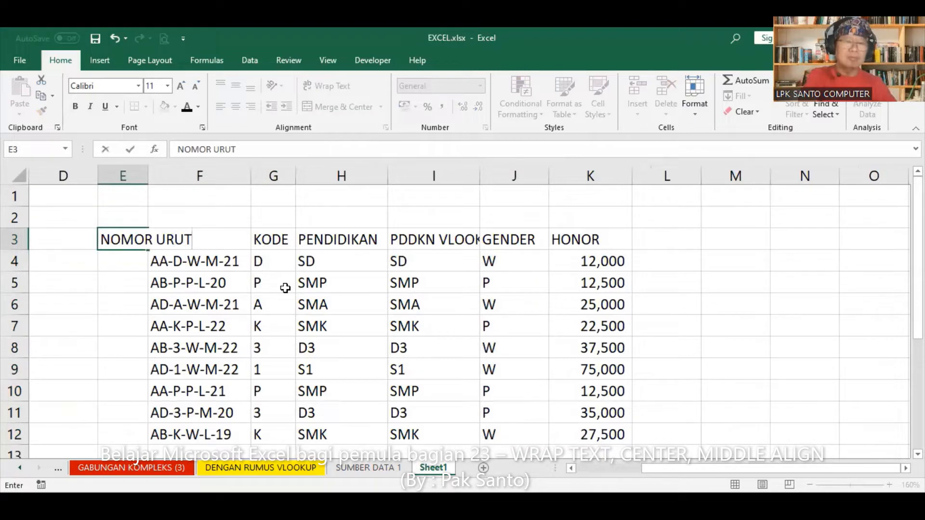
pyautogui.press('Return')
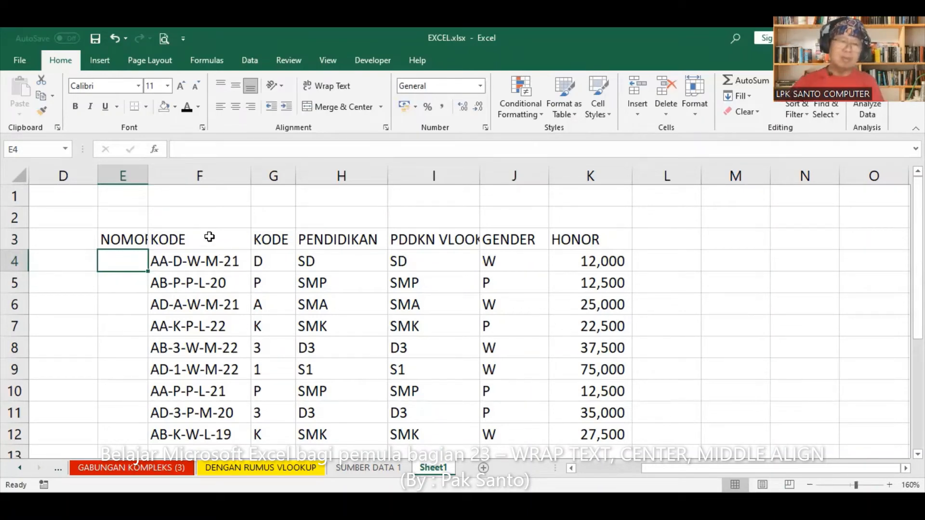
# Try a yellow fill on the empty cells E4:E12 under the NOMOR URUT header and undo it.
pyautogui.moveTo(202, 254); pyautogui.dragTo(191, 423)
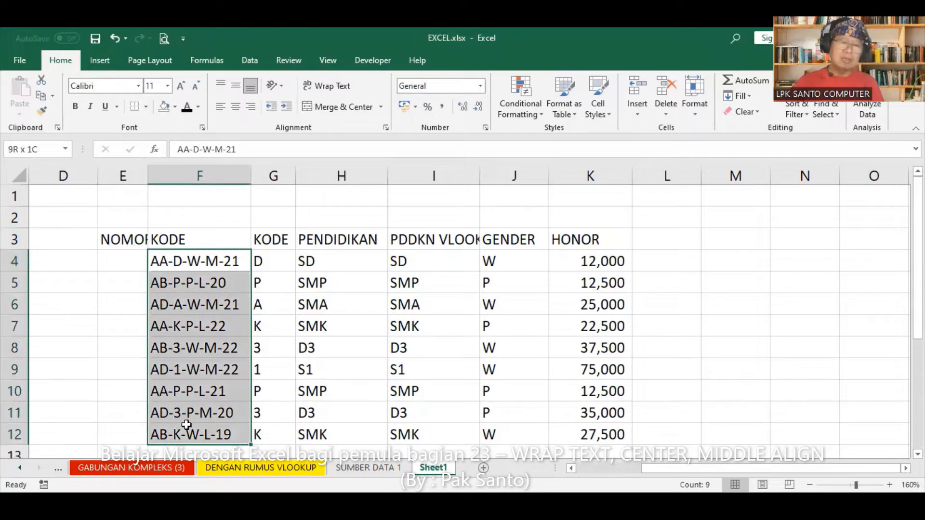
pyautogui.moveTo(122, 262); pyautogui.dragTo(125, 429)
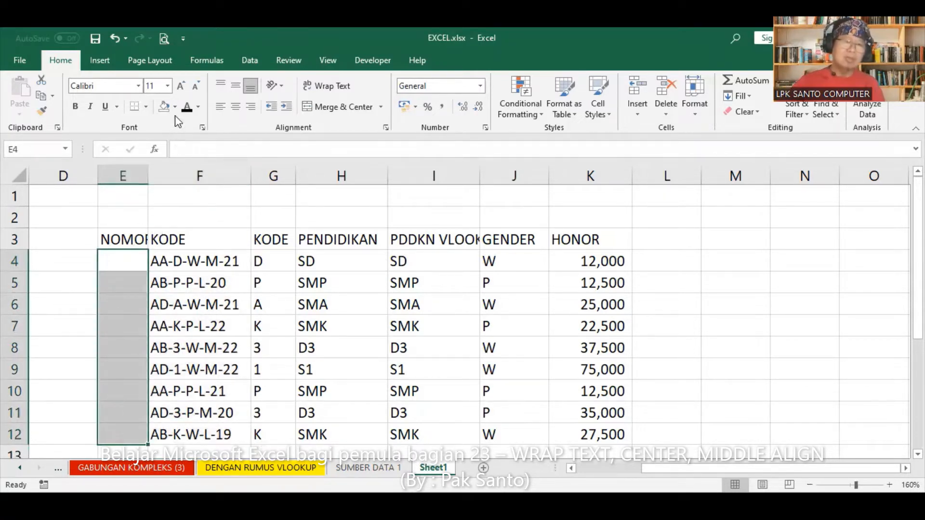
pyautogui.click(176, 108)
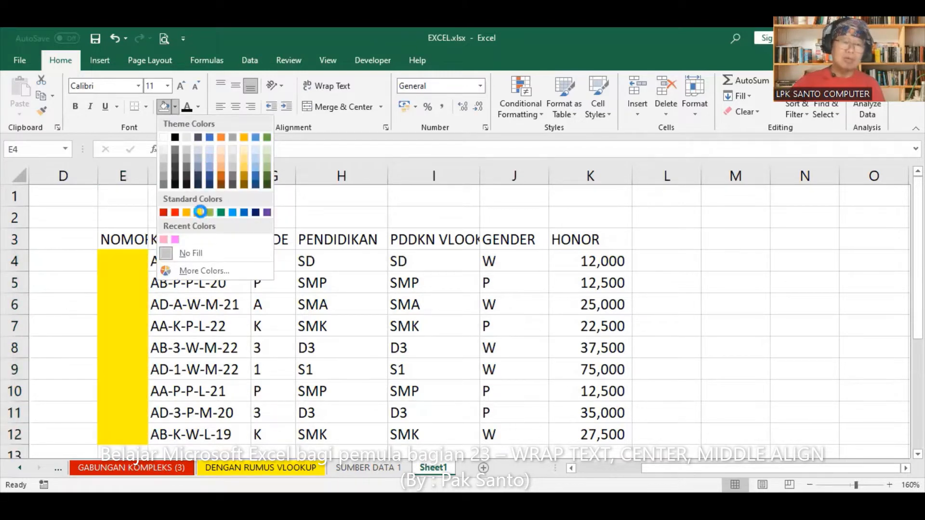
pyautogui.click(198, 212)
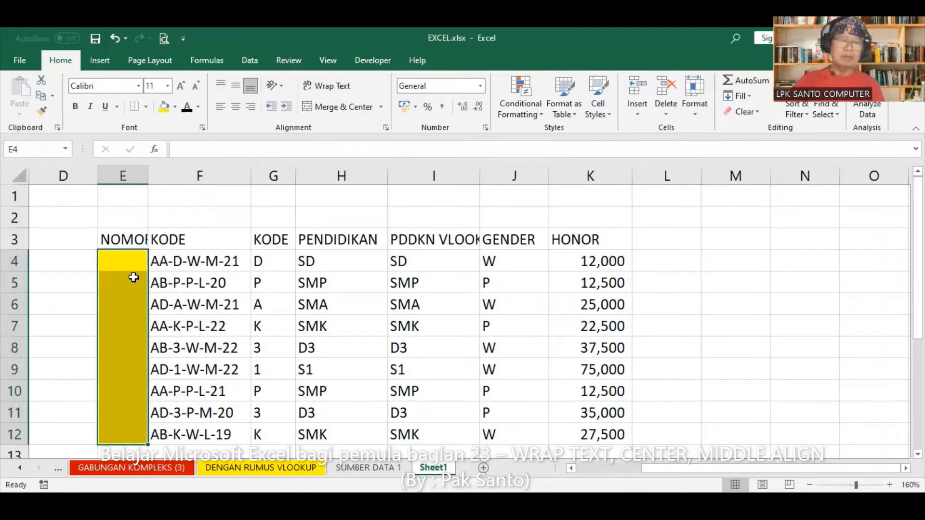
pyautogui.click(117, 37)
pyautogui.click(116, 260)
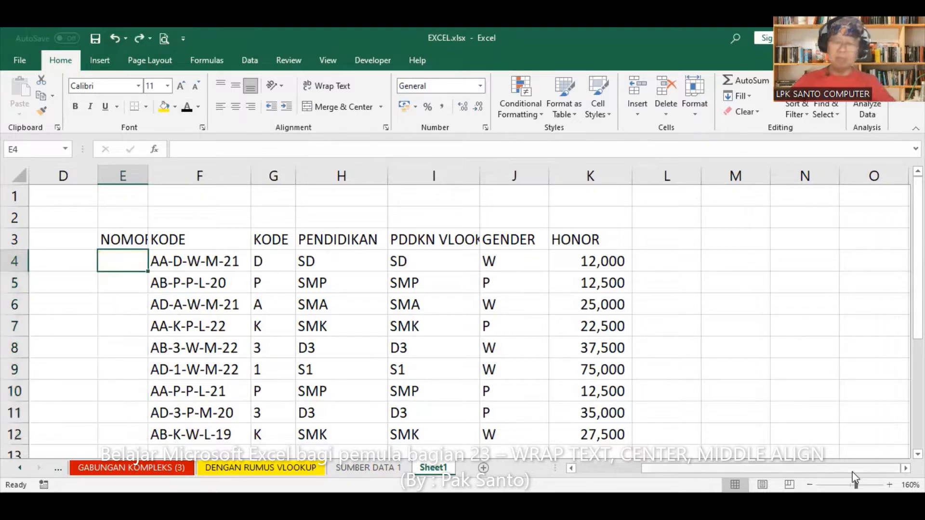
# Enter the sequence numbers 1 to 9 one by one in E4:E12 under the NOMOR URUT header.
pyautogui.write('1')
pyautogui.press('Return')
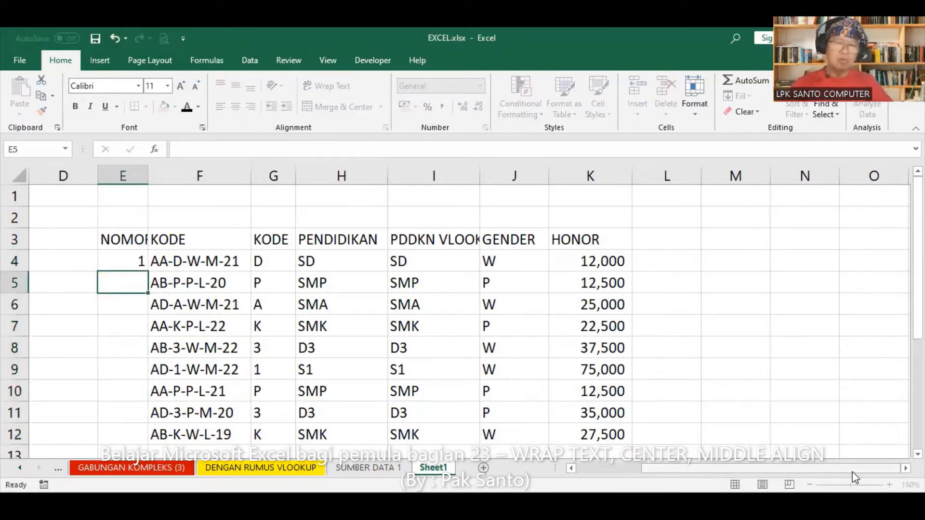
pyautogui.write('2')
pyautogui.press('Return')
pyautogui.write('3')
pyautogui.press('Return')
pyautogui.write('4')
pyautogui.press('Return')
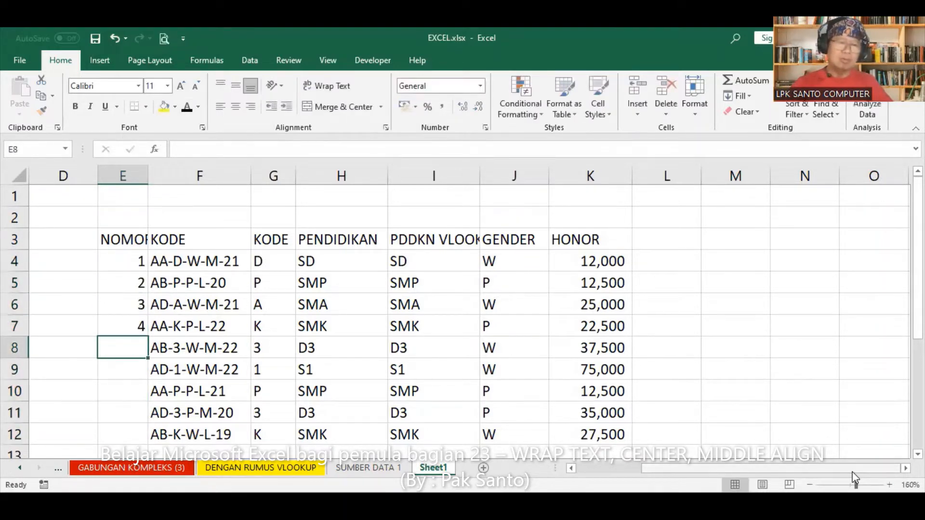
pyautogui.write('5')
pyautogui.press('Return')
pyautogui.write('6')
pyautogui.press('Return')
pyautogui.write('7')
pyautogui.press('Return')
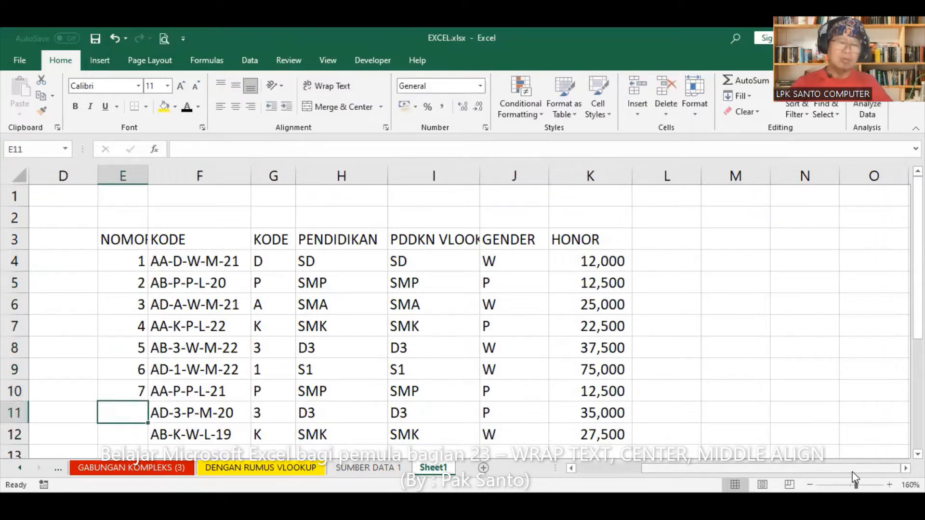
pyautogui.write('8')
pyautogui.press('Return')
pyautogui.write('9')
pyautogui.press('Return')
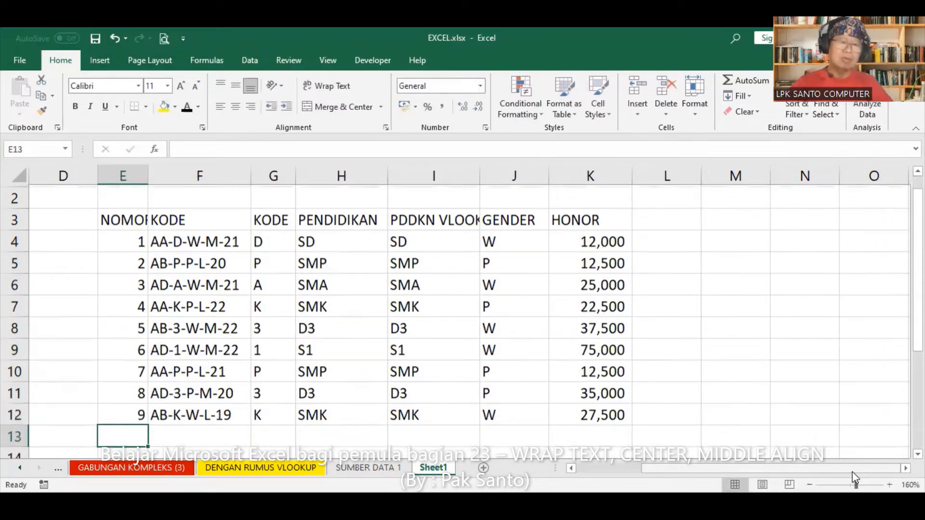
# Clear all the sequence numbers from E4:E12.
pyautogui.click(130, 240)
pyautogui.keyDown('shift'); pyautogui.click(130, 411); pyautogui.keyUp('shift')
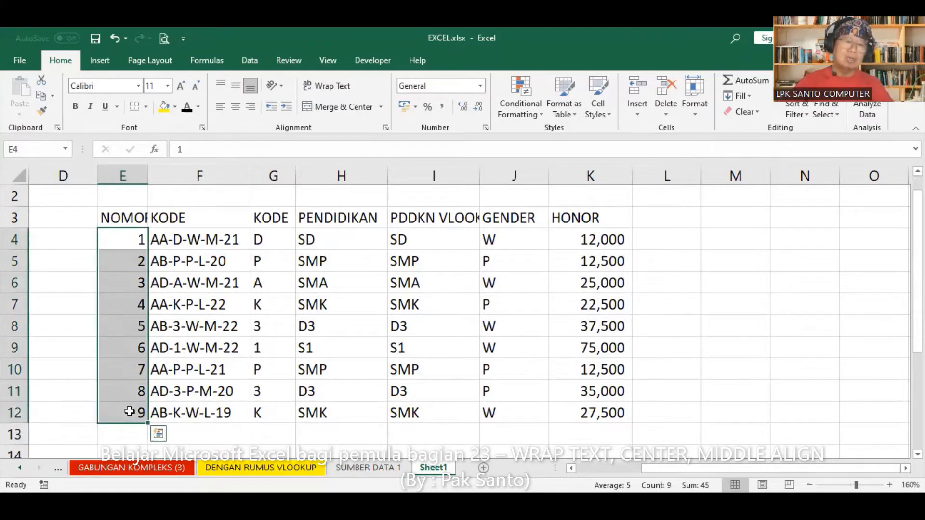
pyautogui.press('Delete')
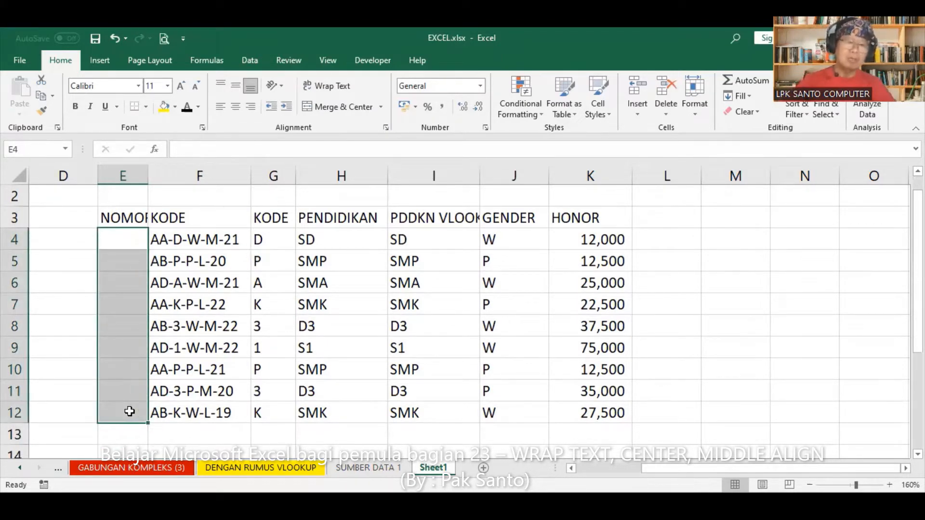
# Enter the new code AA-S-P-L-18 in F13, directly below the last entry of the first KODE column.
pyautogui.click(171, 421)
pyautogui.click(212, 434)
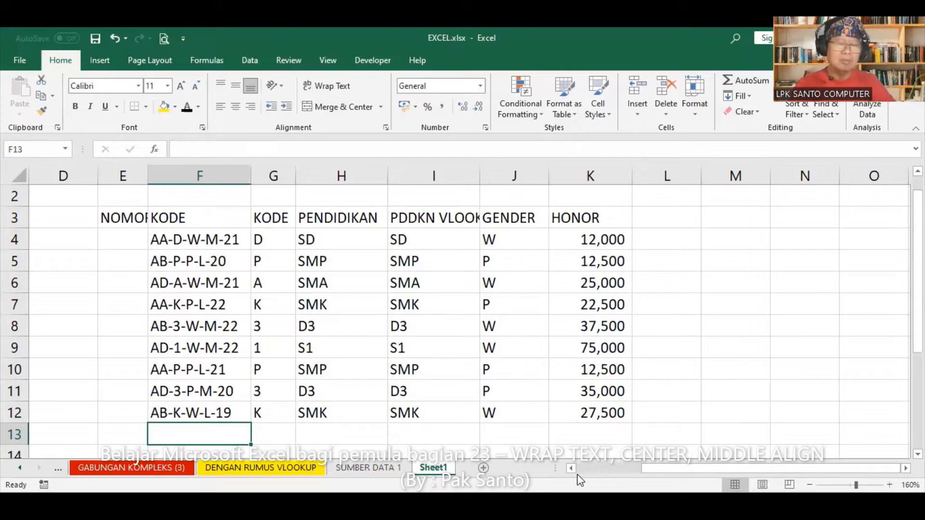
pyautogui.write('A')
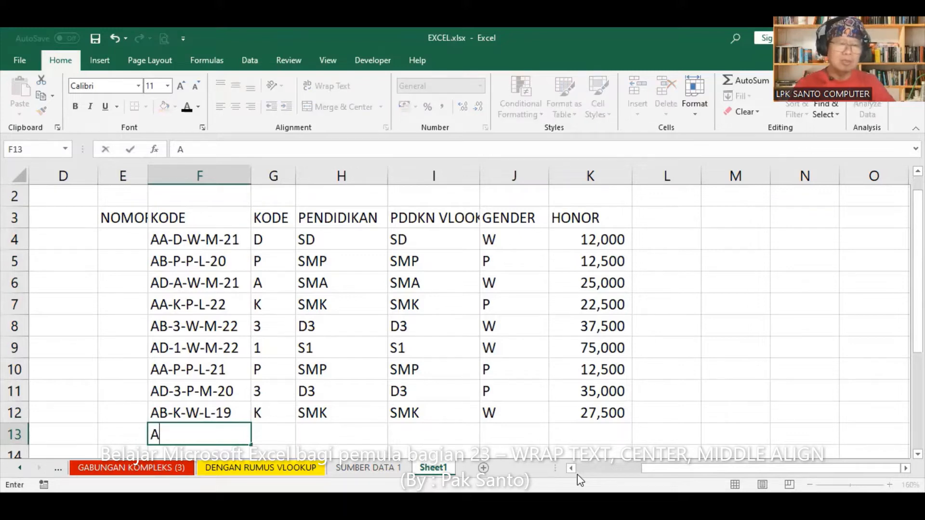
pyautogui.write('A')
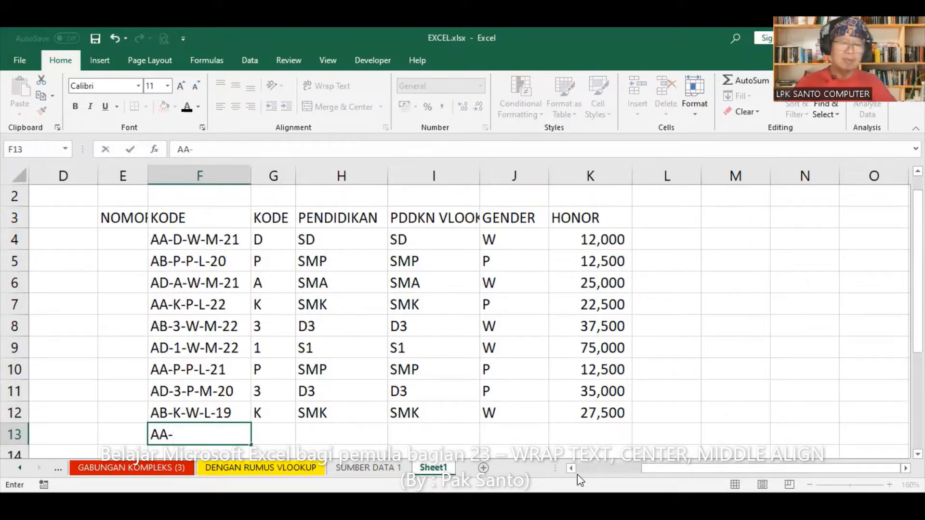
pyautogui.write('-S')
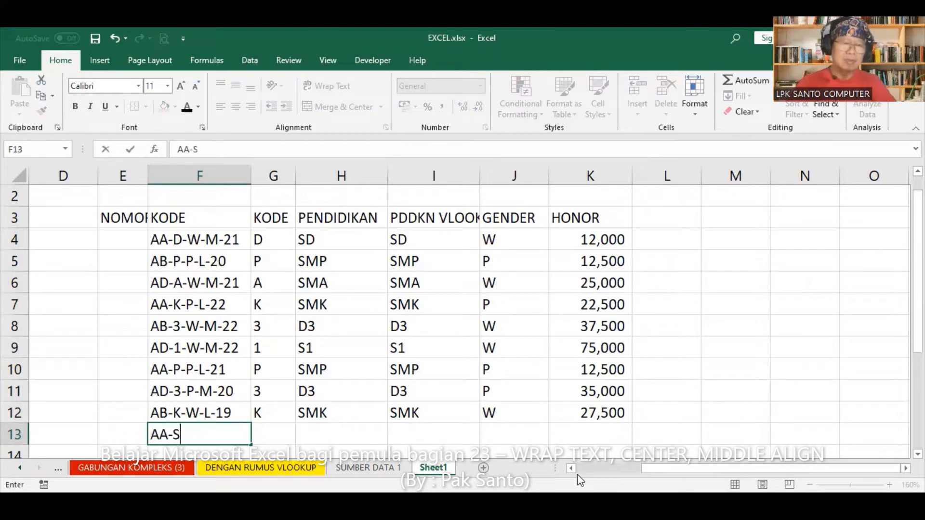
pyautogui.write('-P-L')
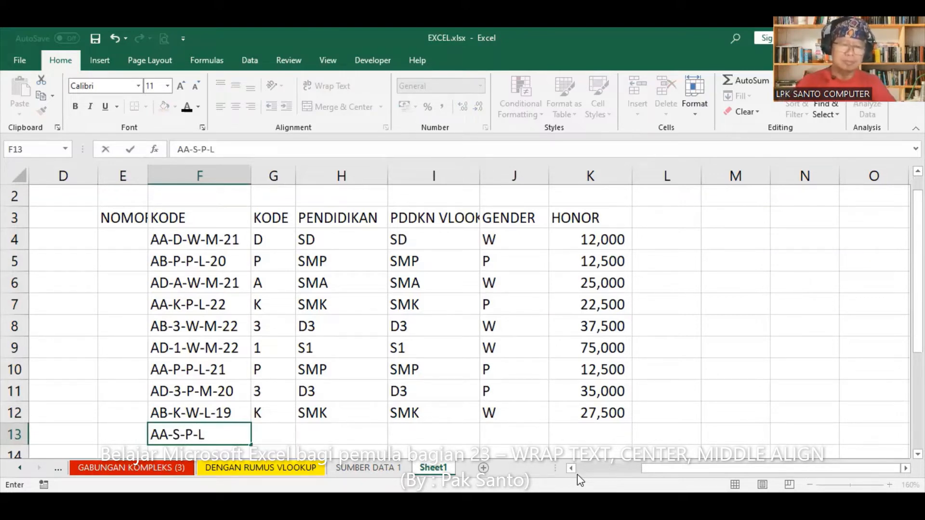
pyautogui.write('-18')
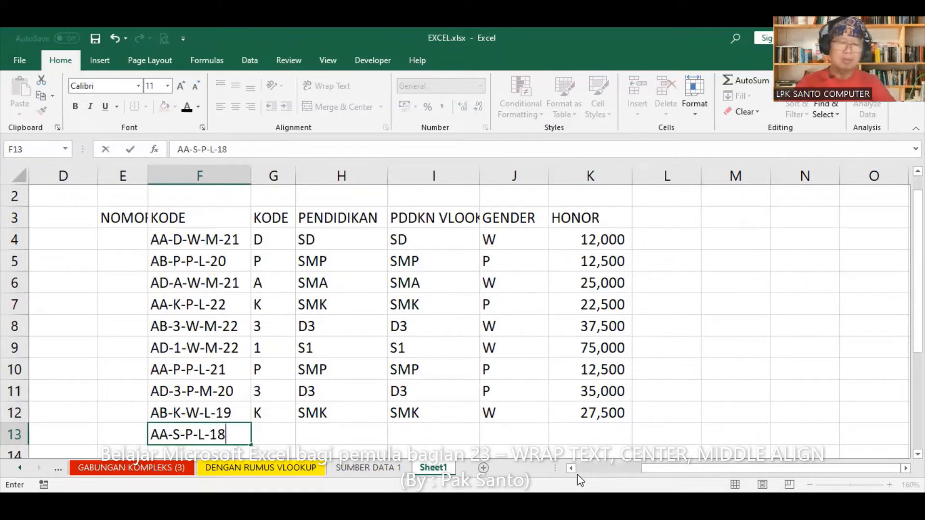
pyautogui.press('Return')
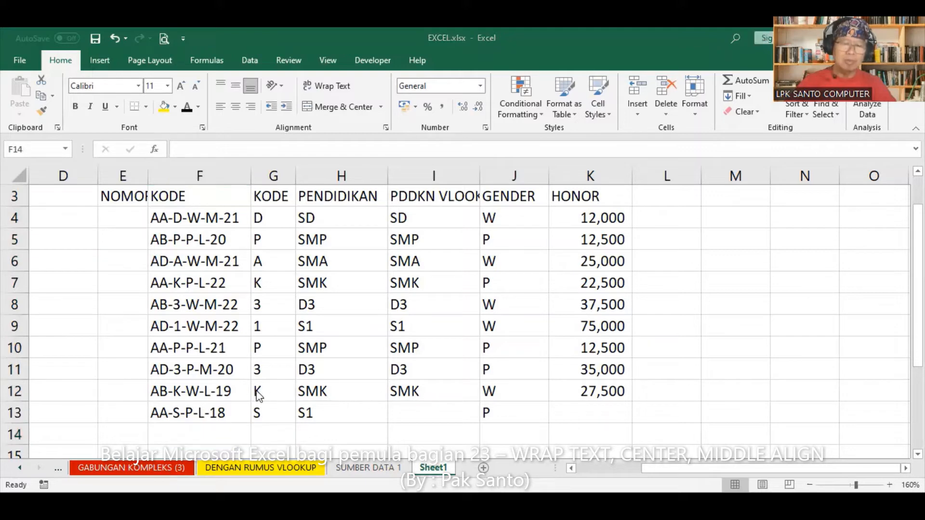
# Fill the formulas of G12:K12 down into row 13.
pyautogui.click(270, 391)
pyautogui.keyDown('shift'); pyautogui.click(600, 391); pyautogui.keyUp('shift')
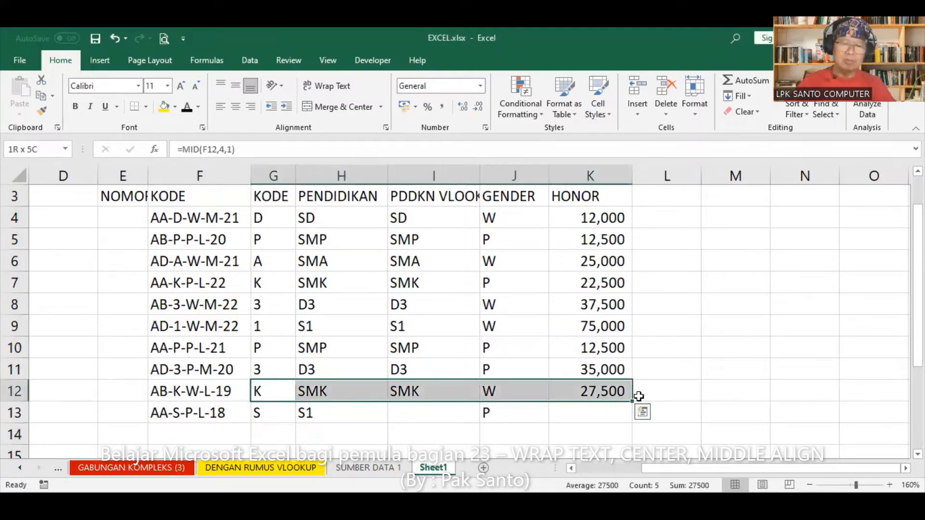
pyautogui.moveTo(635, 400); pyautogui.dragTo(634, 422)
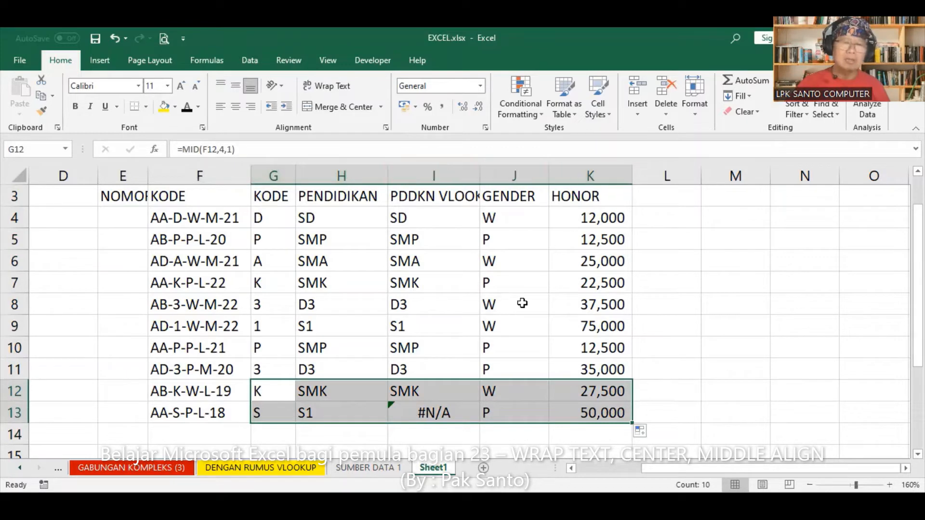
# Check the formulas in I13 and G13, and correct the code in F13 to AA-1-P-L-18.
pyautogui.click(437, 415)
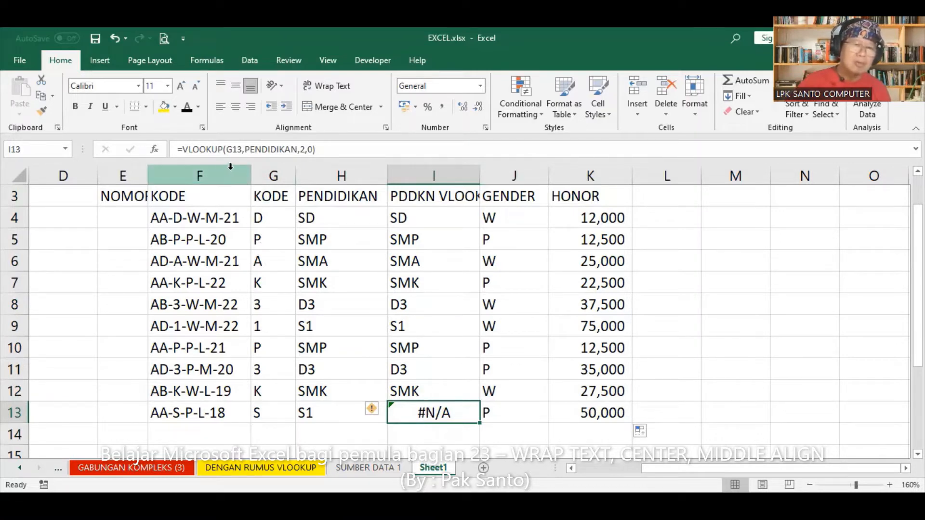
pyautogui.click(273, 414)
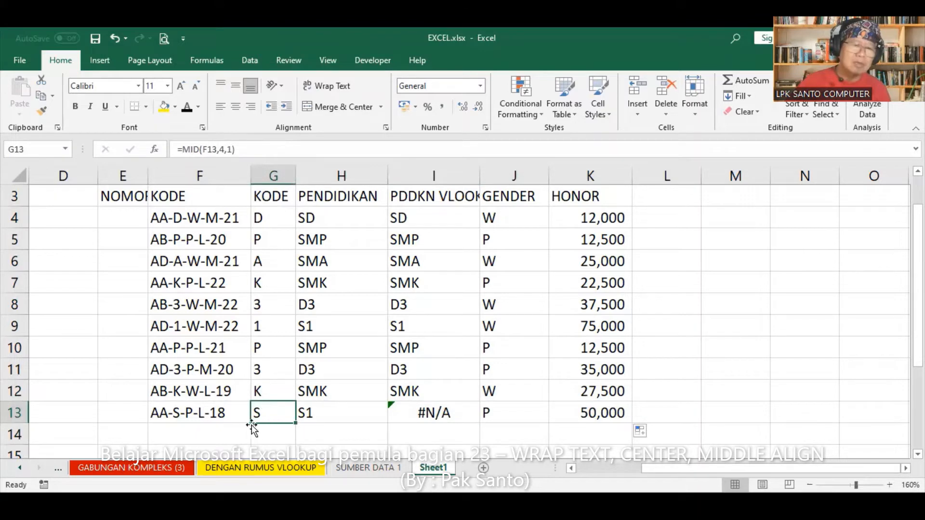
pyautogui.click(173, 414)
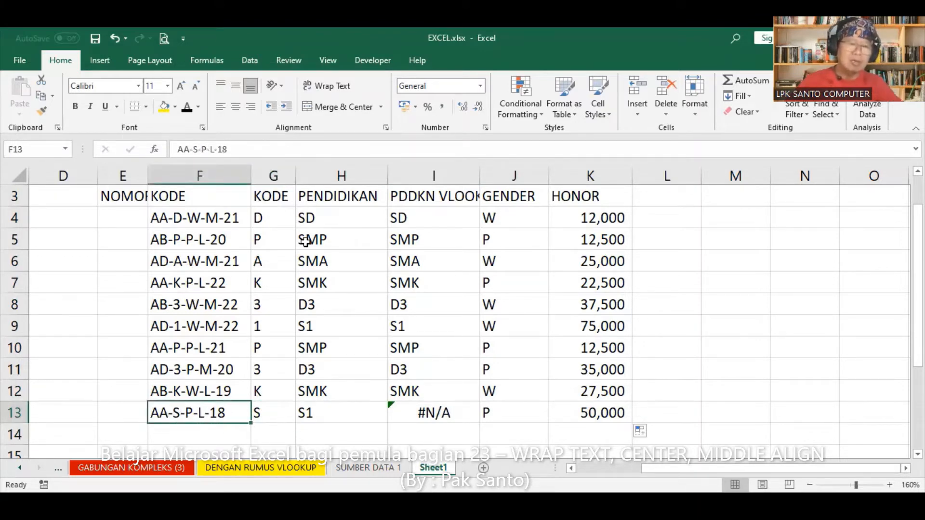
pyautogui.click(197, 145)
pyautogui.press('BackSpace')
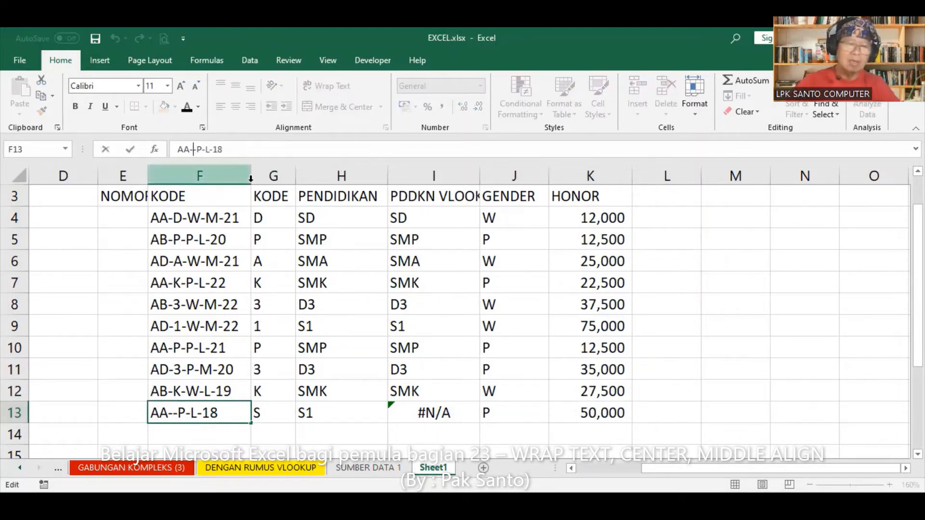
pyautogui.write('1')
pyautogui.press('Return')
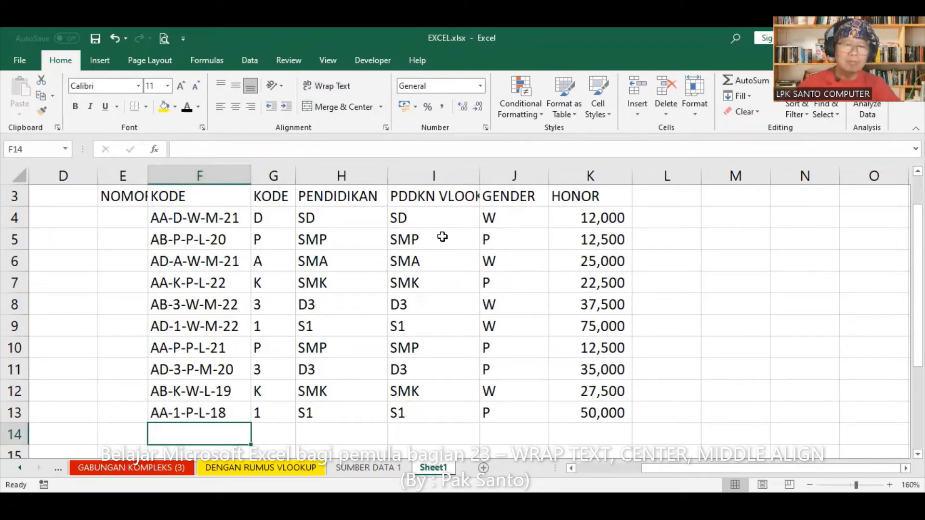
# Enter 1 and 2 in E4:E5, extend the series to 10 in E13, and center the numbers horizontally.
pyautogui.click(121, 194)
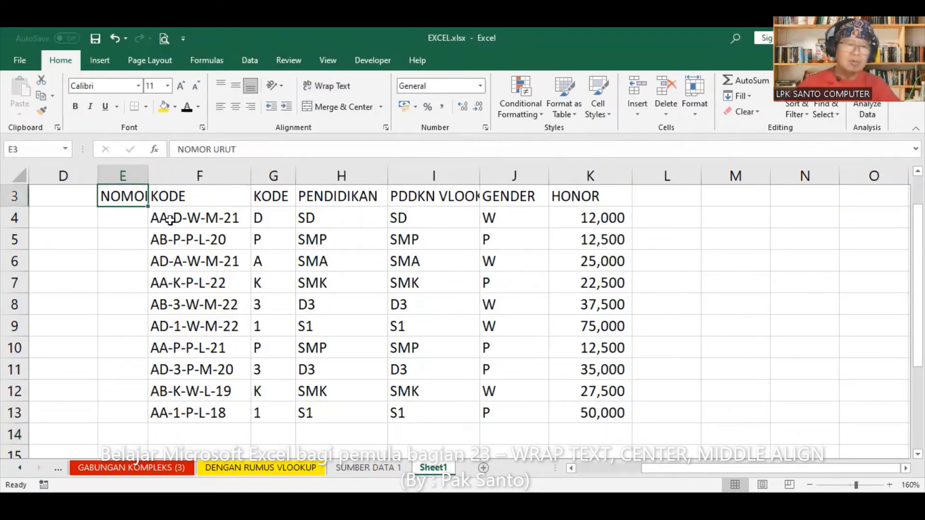
pyautogui.click(135, 221)
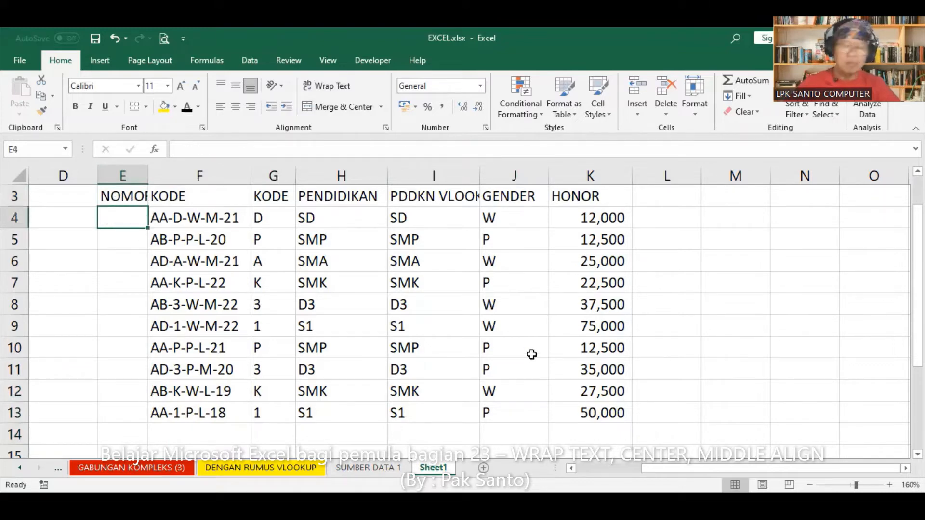
pyautogui.write('1')
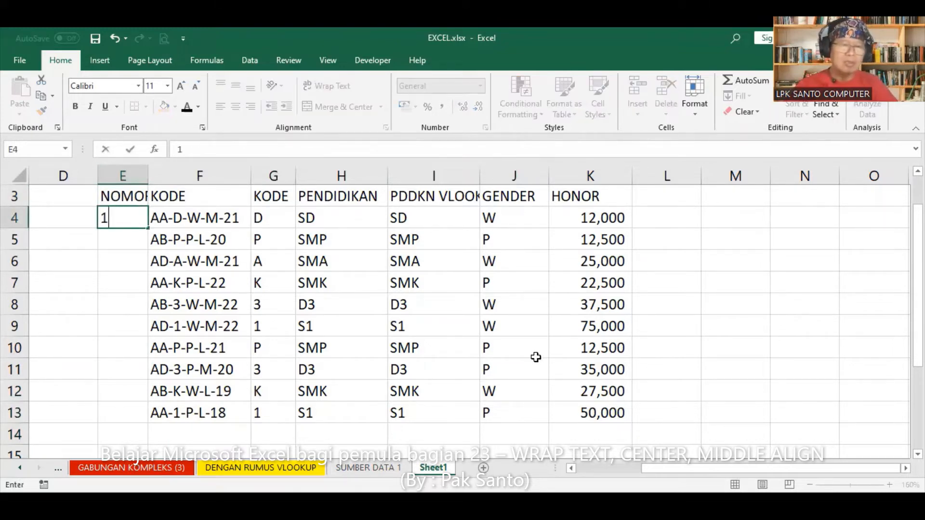
pyautogui.press('Return')
pyautogui.write('2')
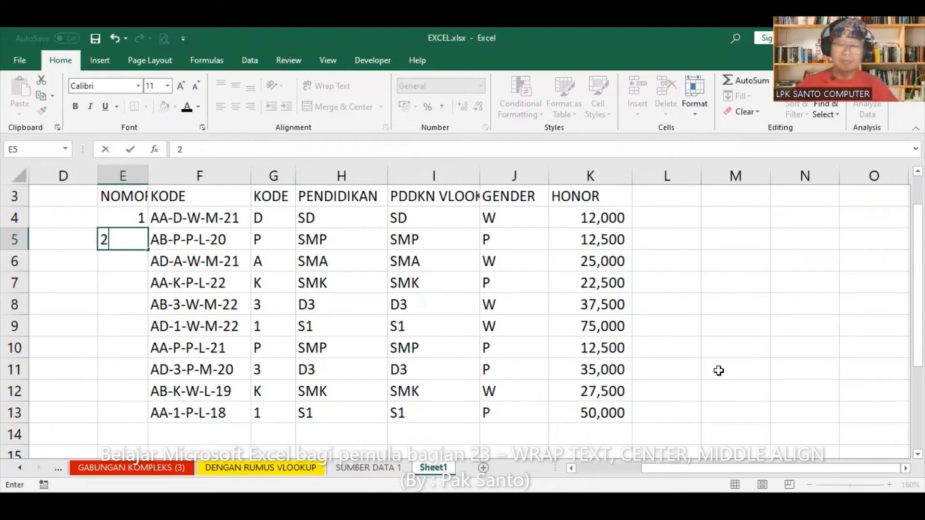
pyautogui.press('Return')
pyautogui.click(134, 219)
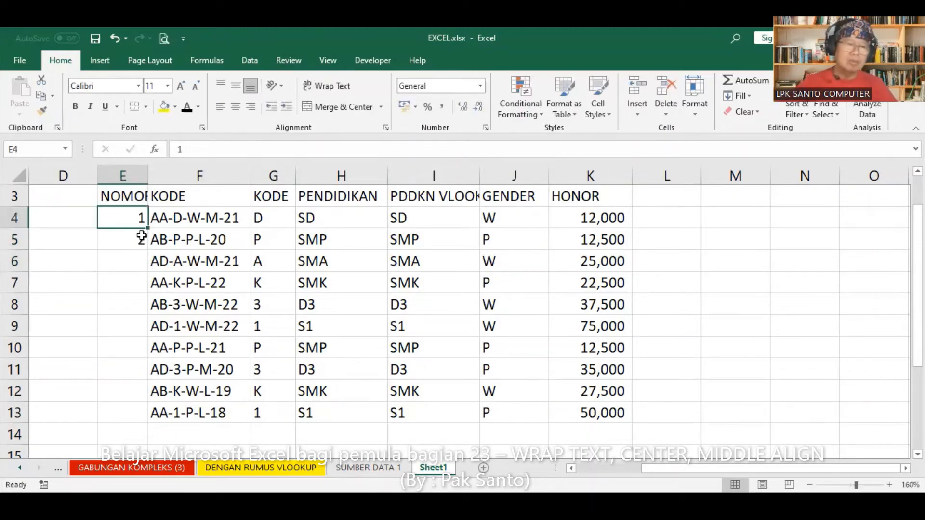
pyautogui.keyDown('shift'); pyautogui.click(143, 240); pyautogui.keyUp('shift')
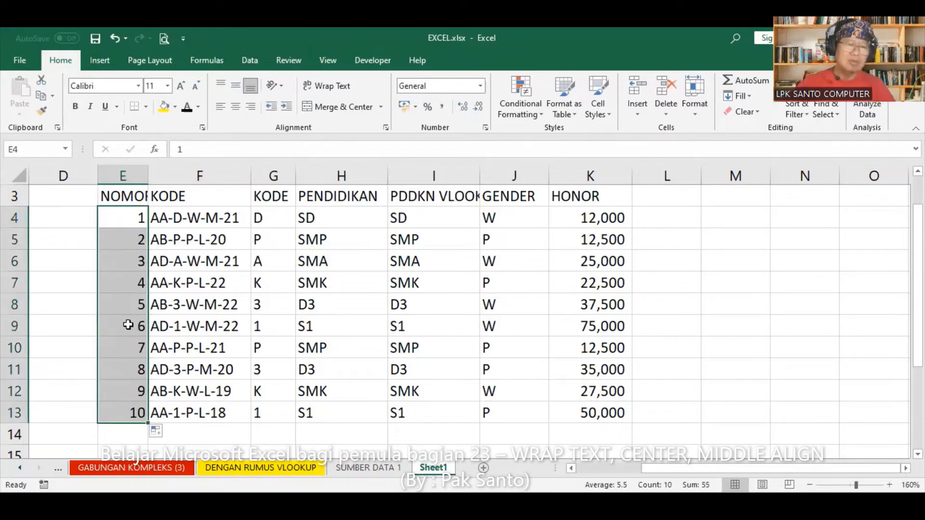
pyautogui.click(236, 107)
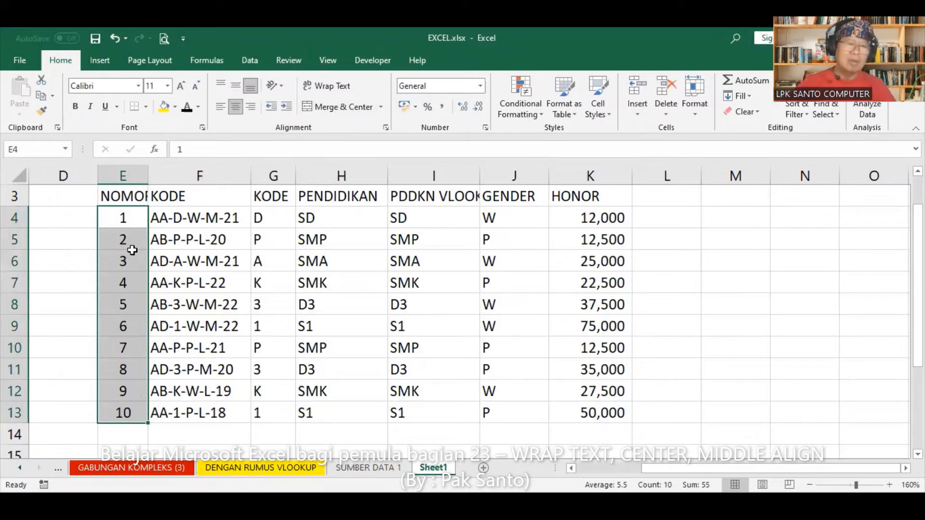
# Apply Wrap Text to the NOMOR URUT header in E3 and widen column E so NOMOR fits on one line.
pyautogui.click(126, 195)
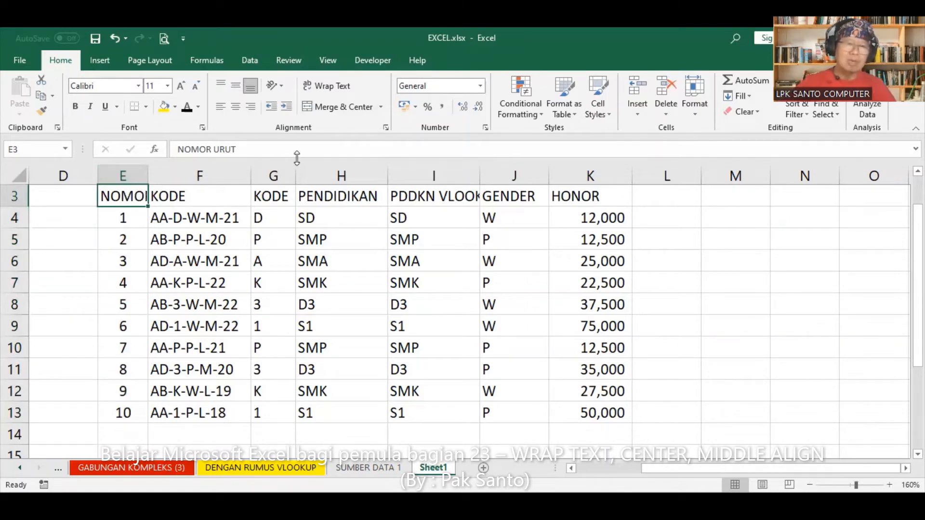
pyautogui.click(331, 85)
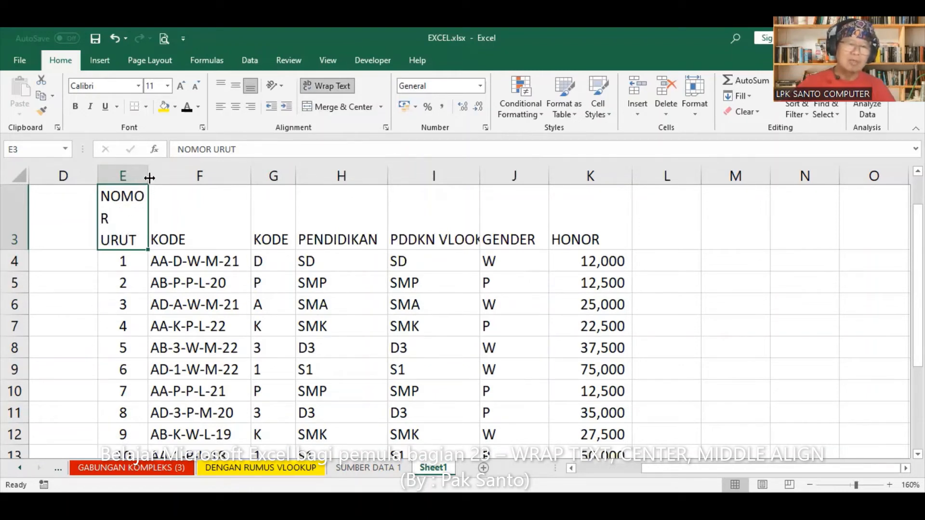
pyautogui.moveTo(151, 175); pyautogui.dragTo(159, 178)
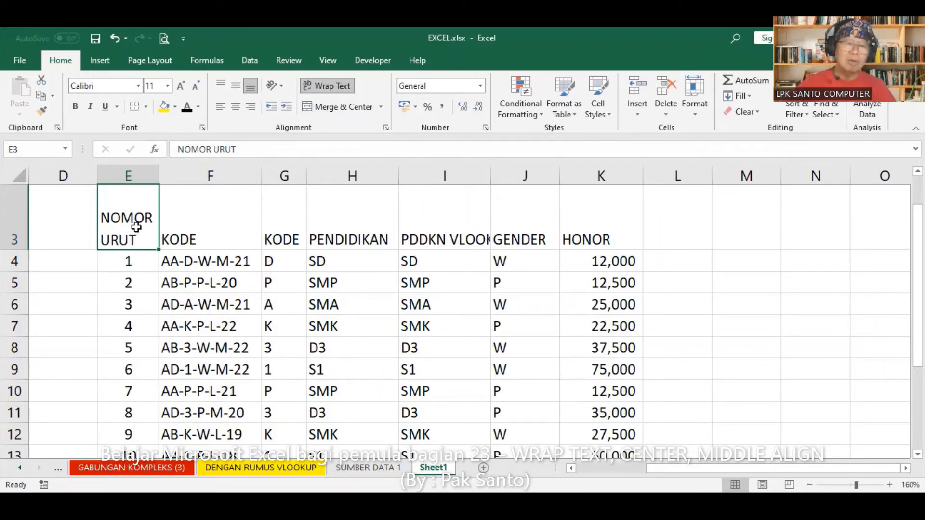
# Fit row 3 to the two-line NOMOR URUT header and set its alignment to Center and Middle Align.
pyautogui.click(236, 107)
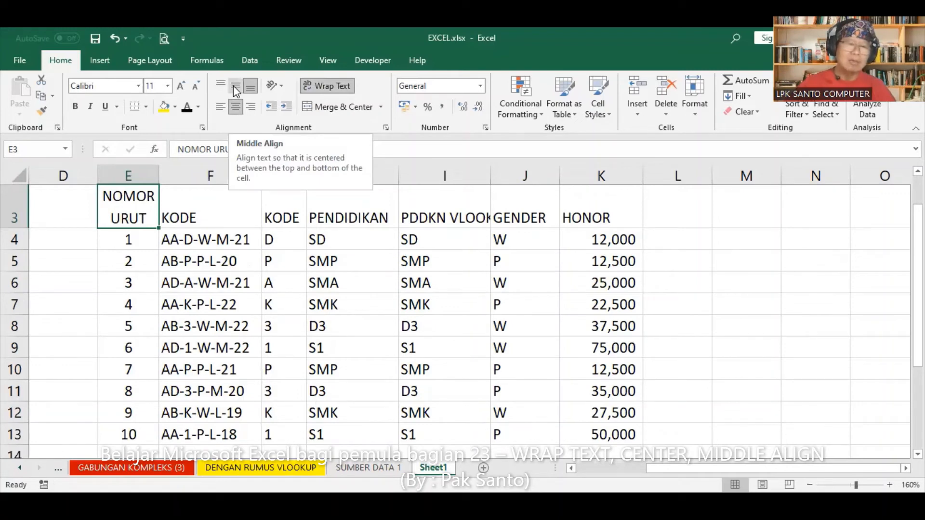
pyautogui.click(234, 87)
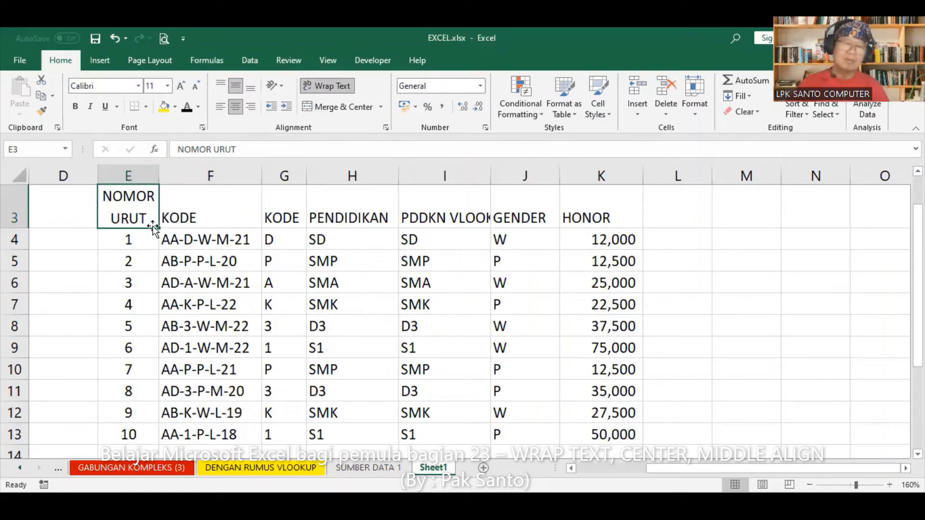
# Change the KODE header in F3 to KODE REGISTRASI.
pyautogui.click(198, 214)
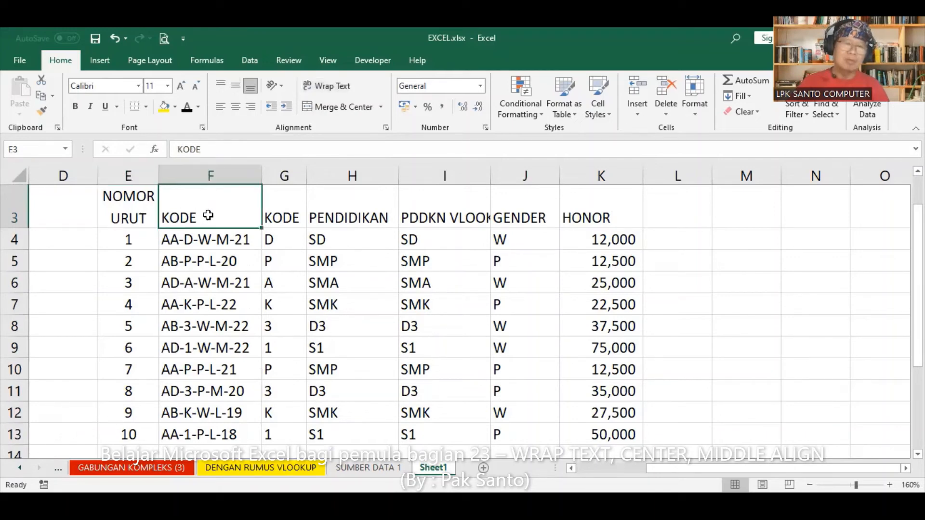
pyautogui.click(330, 89)
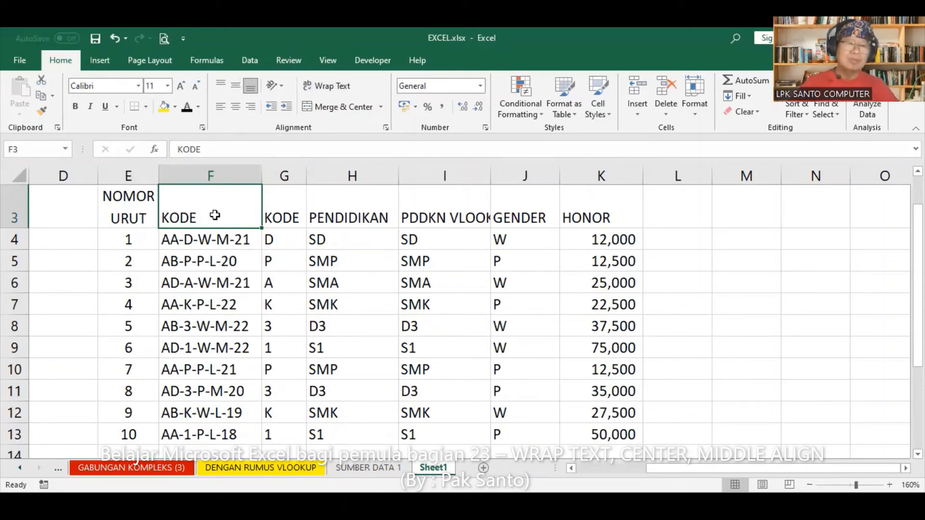
pyautogui.click(226, 150)
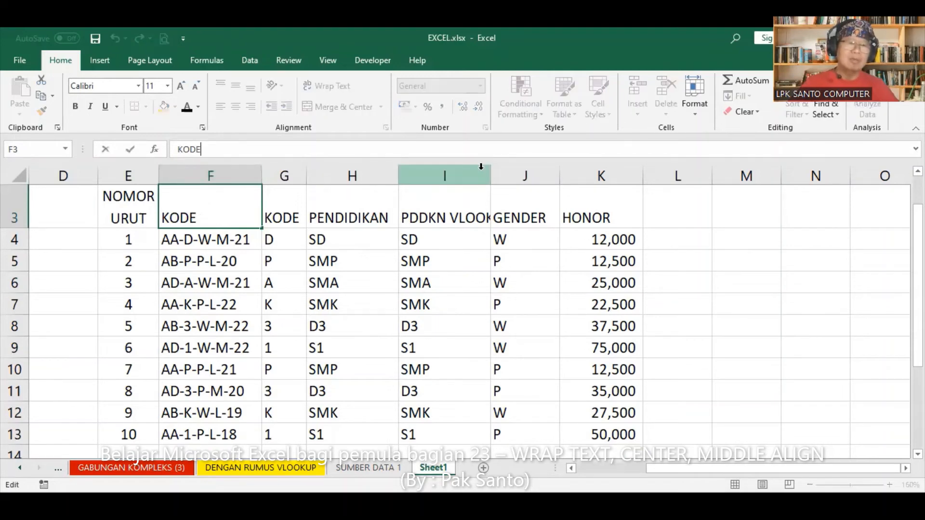
pyautogui.write('REG')
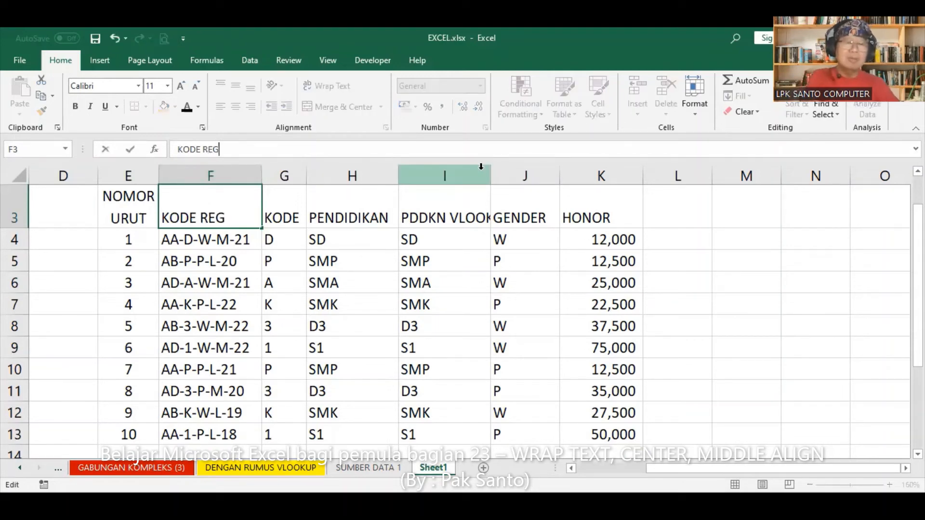
pyautogui.write('ISTRASI')
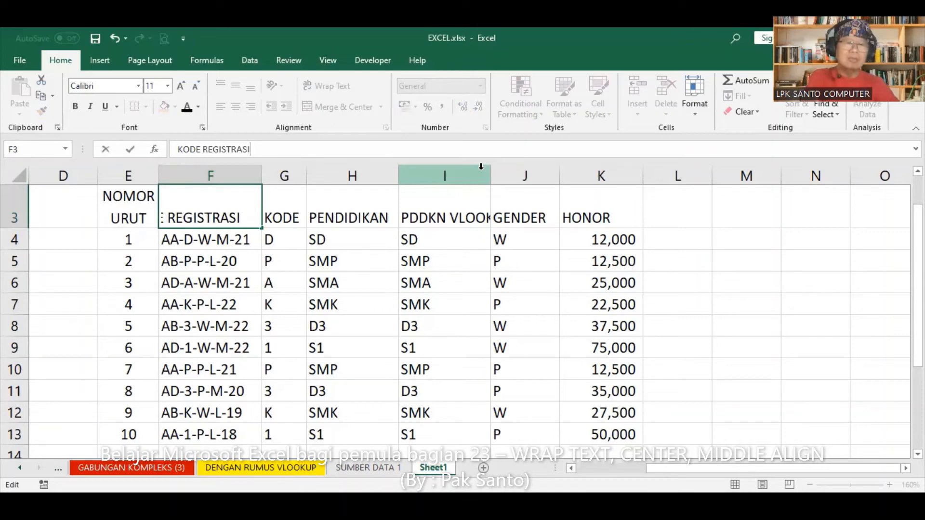
pyautogui.press('Return')
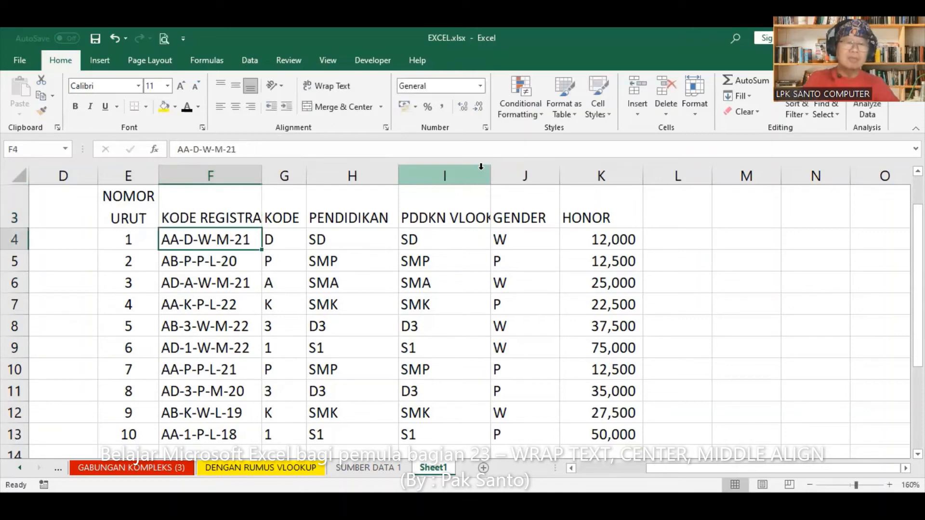
# Apply Wrap Text, Center and Middle Align to the KODE REGISTRASI header in F3.
pyautogui.click(234, 210)
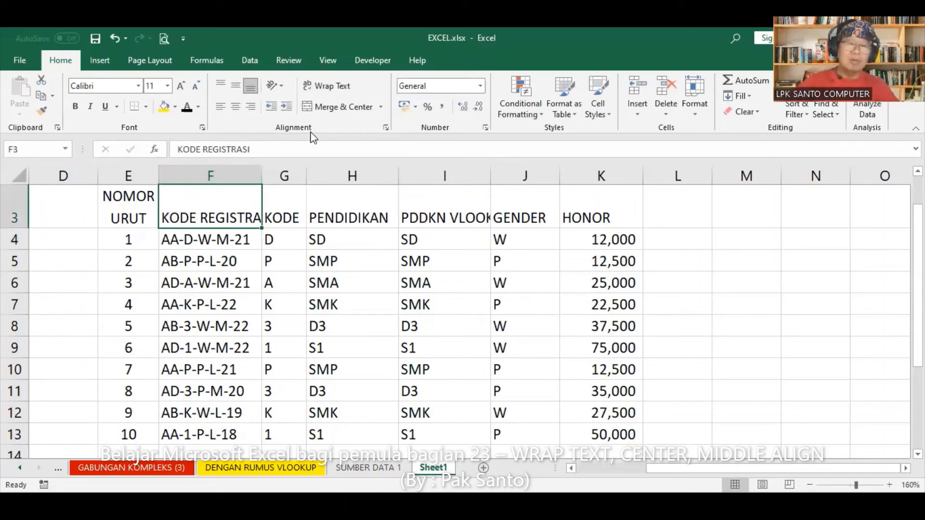
pyautogui.click(334, 86)
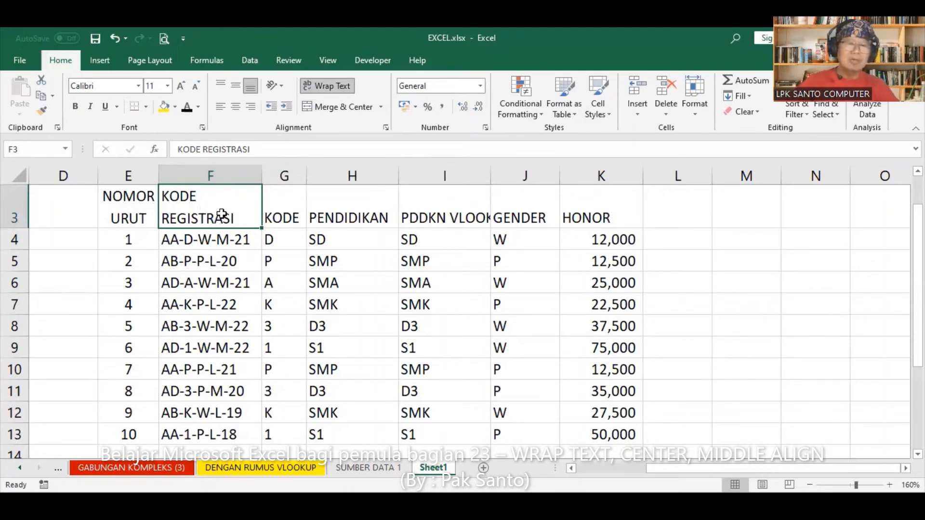
pyautogui.click(236, 111)
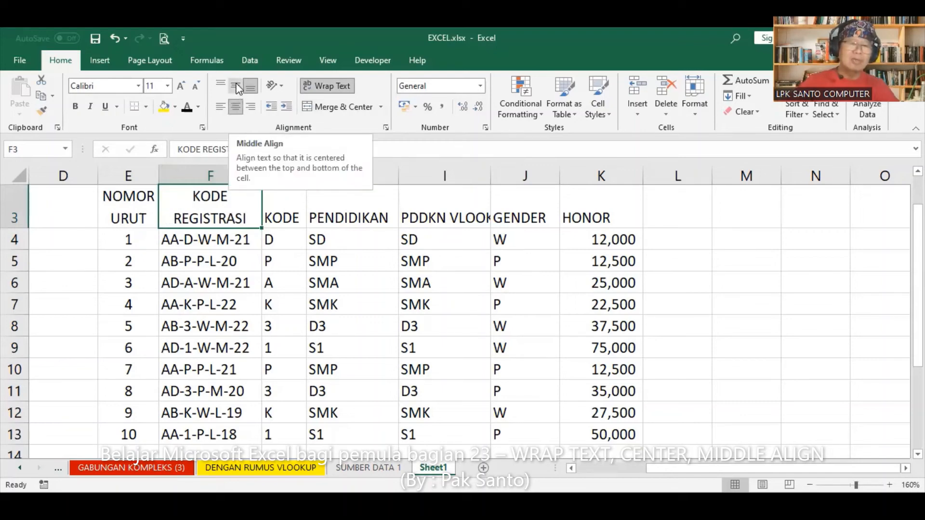
pyautogui.click(236, 86)
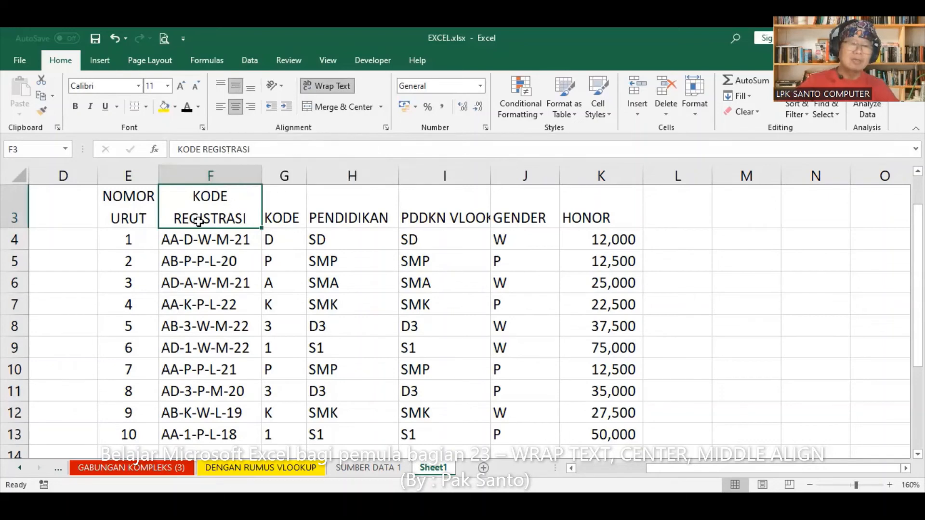
# Try Bottom Align on F3 in a taller row 3, restore Center and Middle Align, and refit the row to its two-line headers.
pyautogui.click(250, 87)
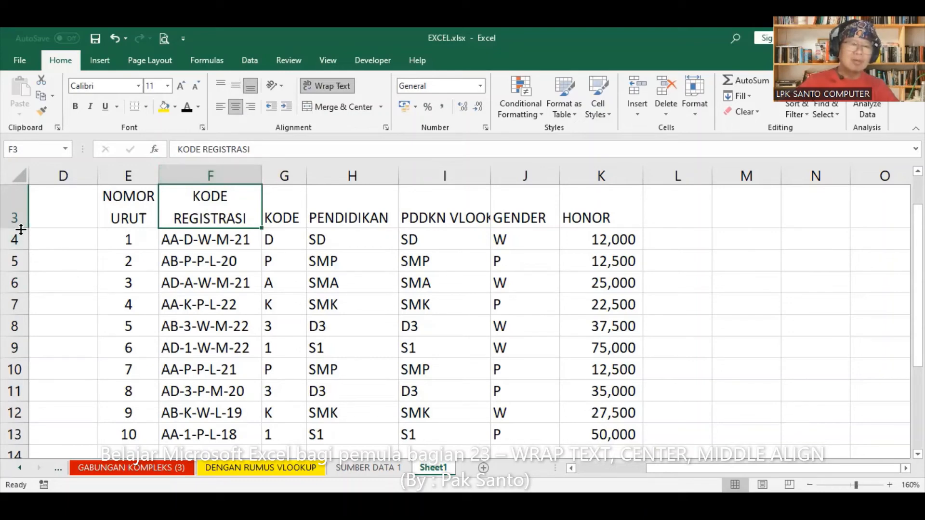
pyautogui.moveTo(20, 229); pyautogui.dragTo(19, 286)
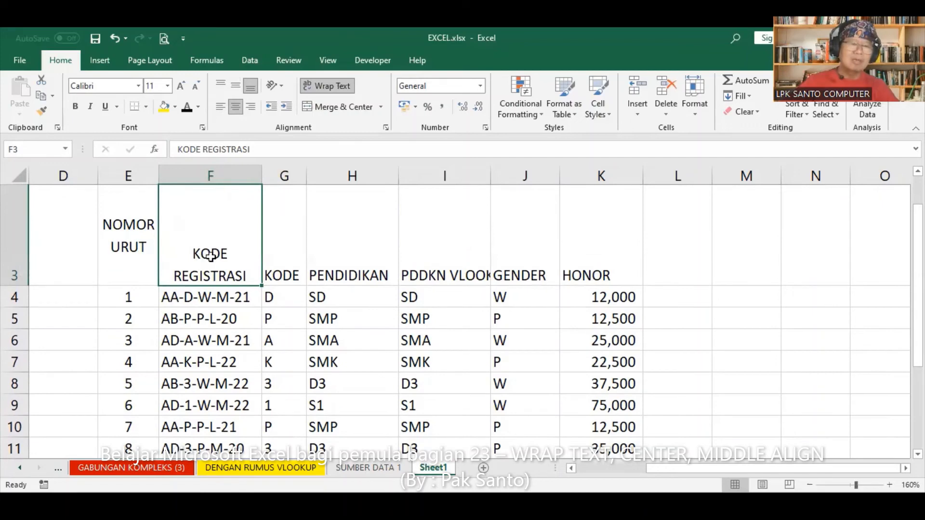
pyautogui.click(236, 88)
pyautogui.click(234, 108)
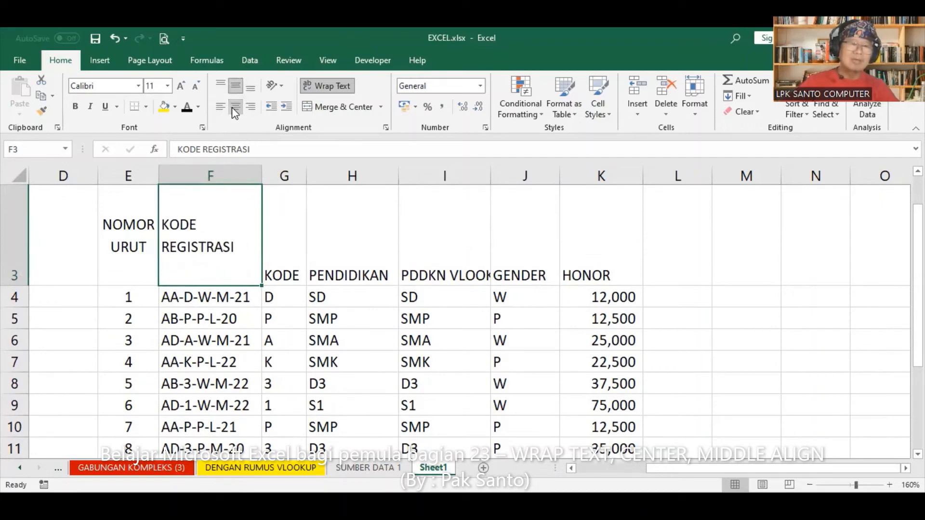
pyautogui.click(233, 83)
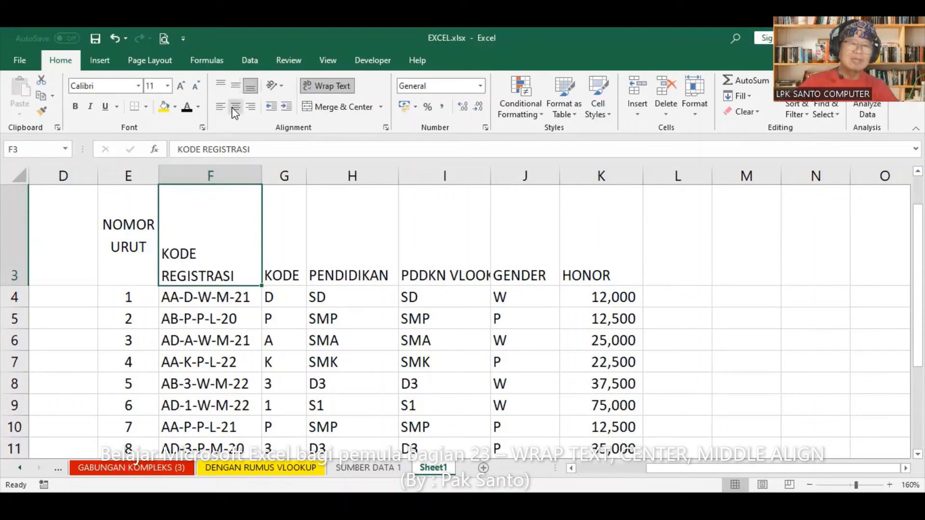
pyautogui.click(234, 107)
pyautogui.click(238, 85)
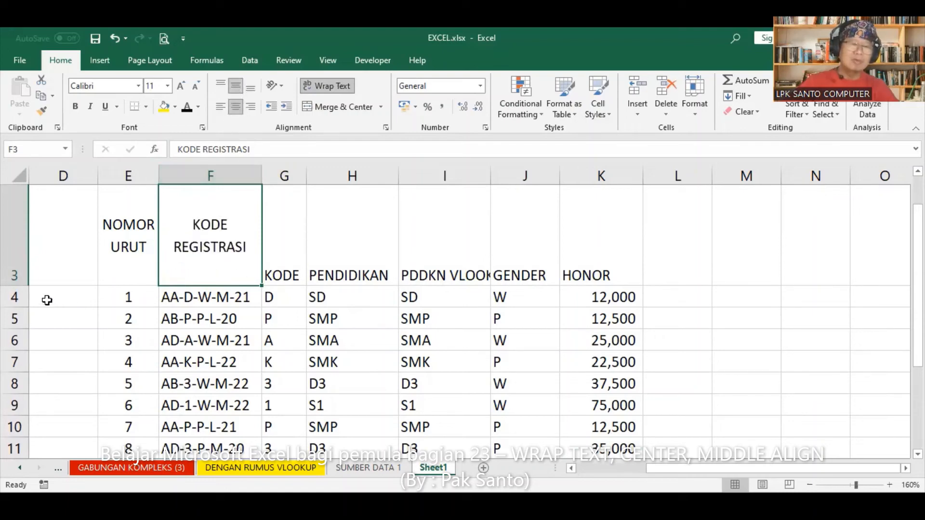
pyautogui.doubleClick(17, 288)
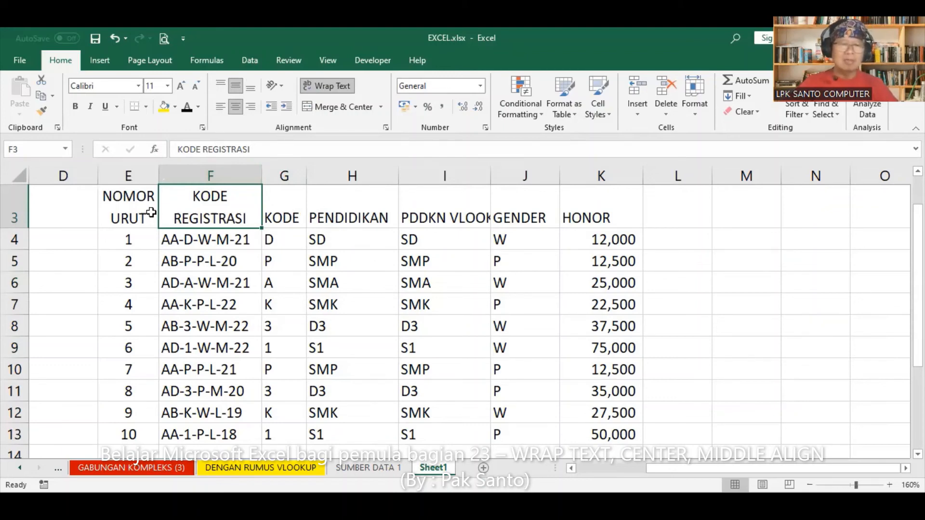
# Apply All Borders to the whole table in E3:K13.
pyautogui.click(137, 211)
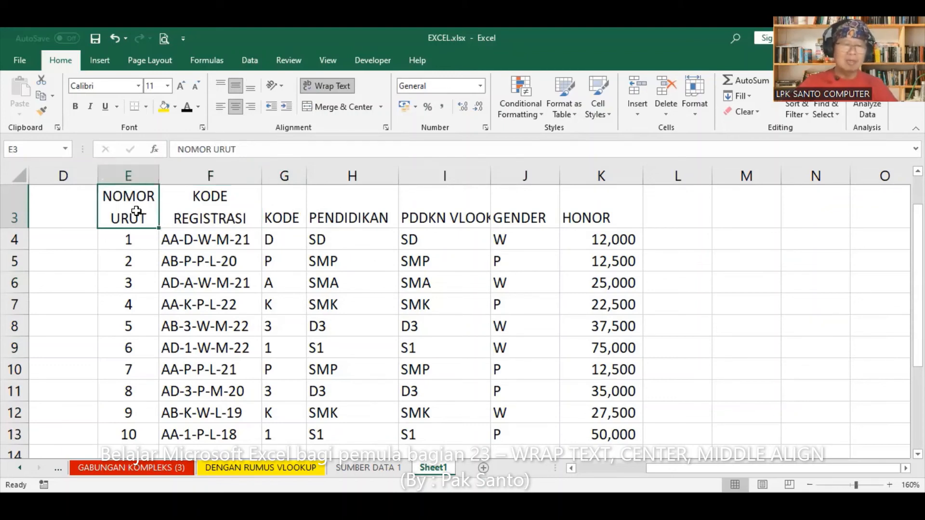
pyautogui.keyDown('shift'); pyautogui.click(616, 434); pyautogui.keyUp('shift')
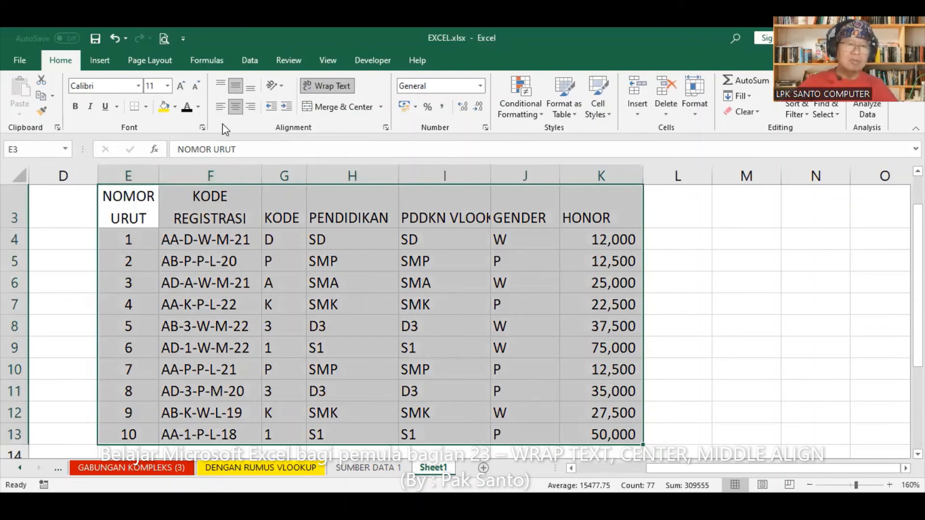
pyautogui.click(146, 107)
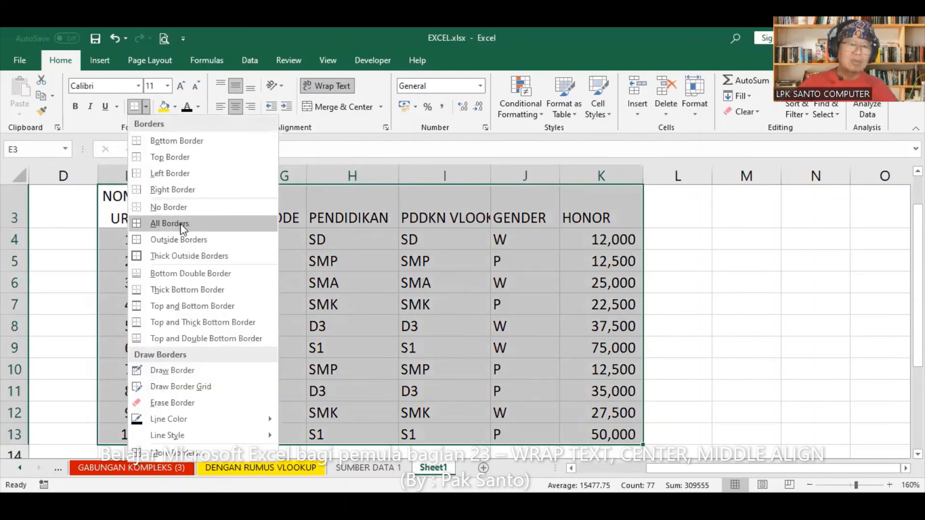
pyautogui.click(219, 243)
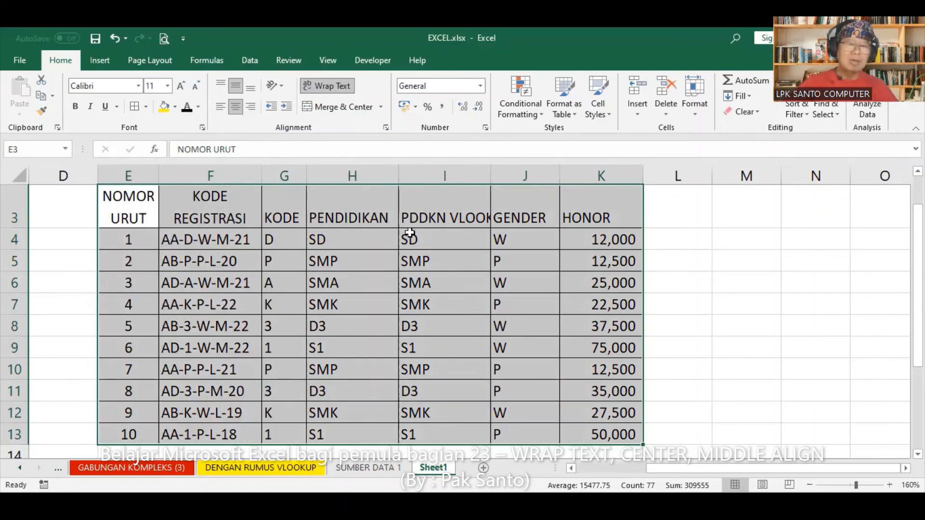
# Examine the header cells in E3:K3 one by one to compare their wrapping and alignment.
pyautogui.click(283, 210)
pyautogui.click(365, 204)
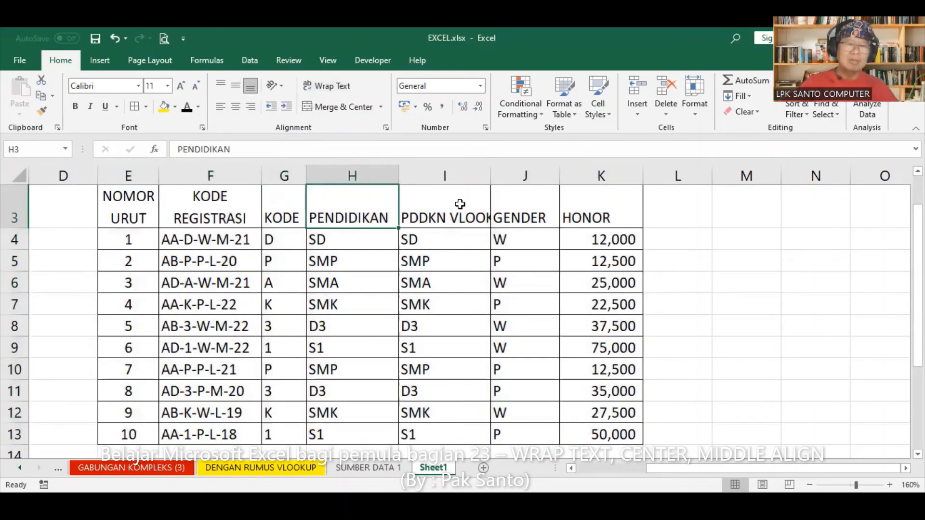
pyautogui.click(460, 204)
pyautogui.click(513, 209)
pyautogui.click(592, 207)
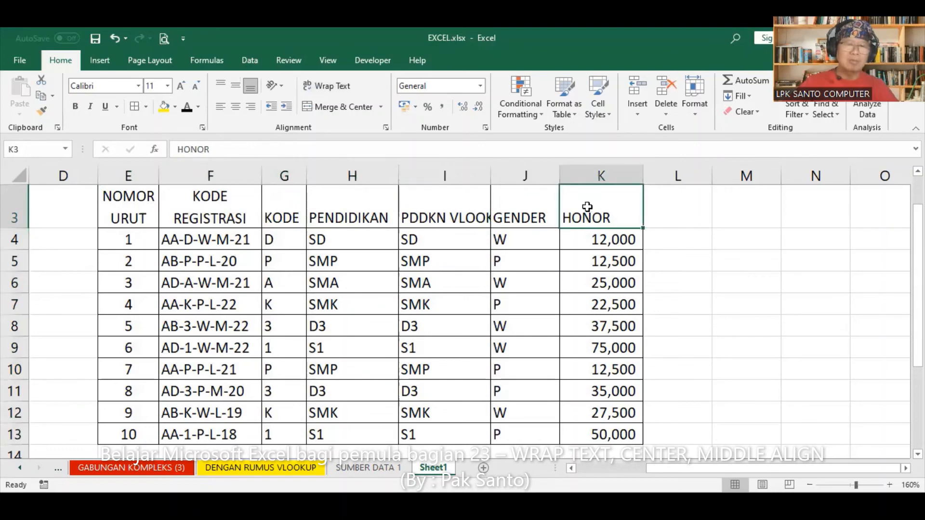
pyautogui.click(140, 212)
pyautogui.click(205, 209)
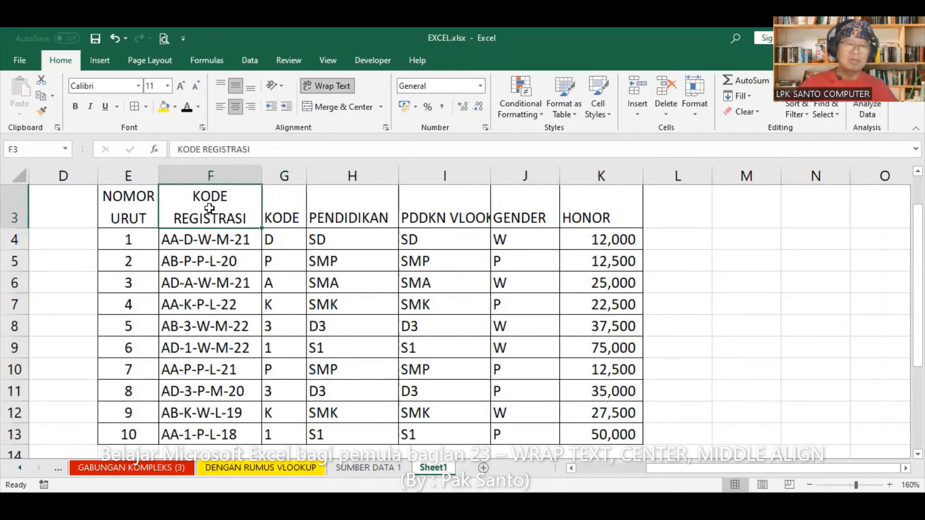
pyautogui.click(282, 208)
pyautogui.click(376, 204)
pyautogui.click(440, 203)
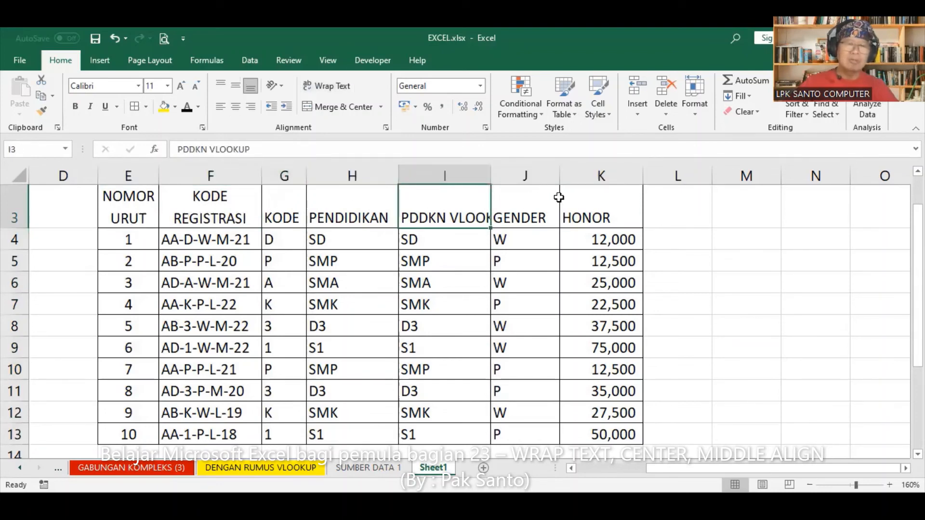
pyautogui.click(544, 202)
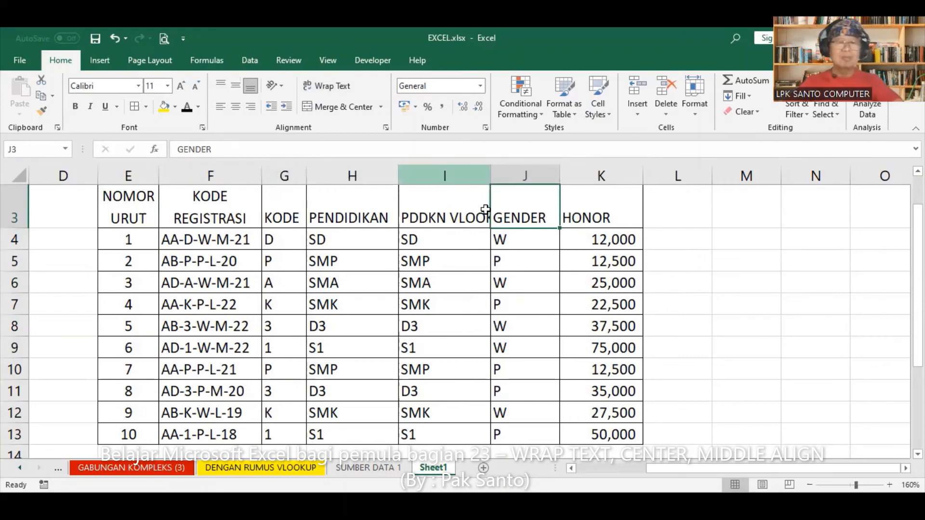